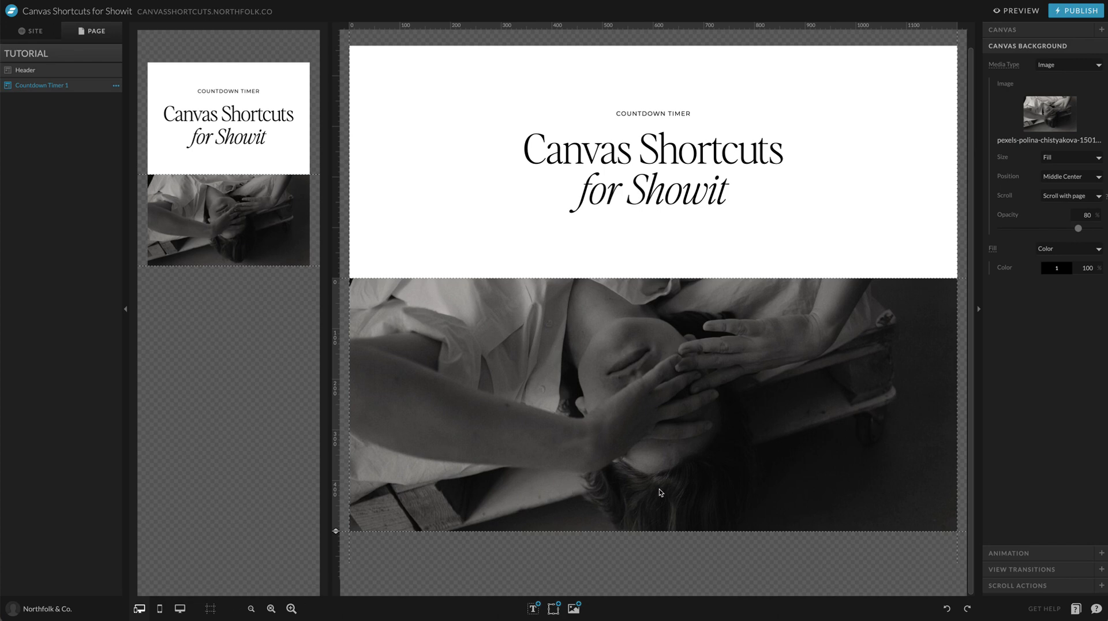
- Add a black rectangle and stretch it wide and tall over the photo
{"action": "left_click", "coordinate": [553, 608]}
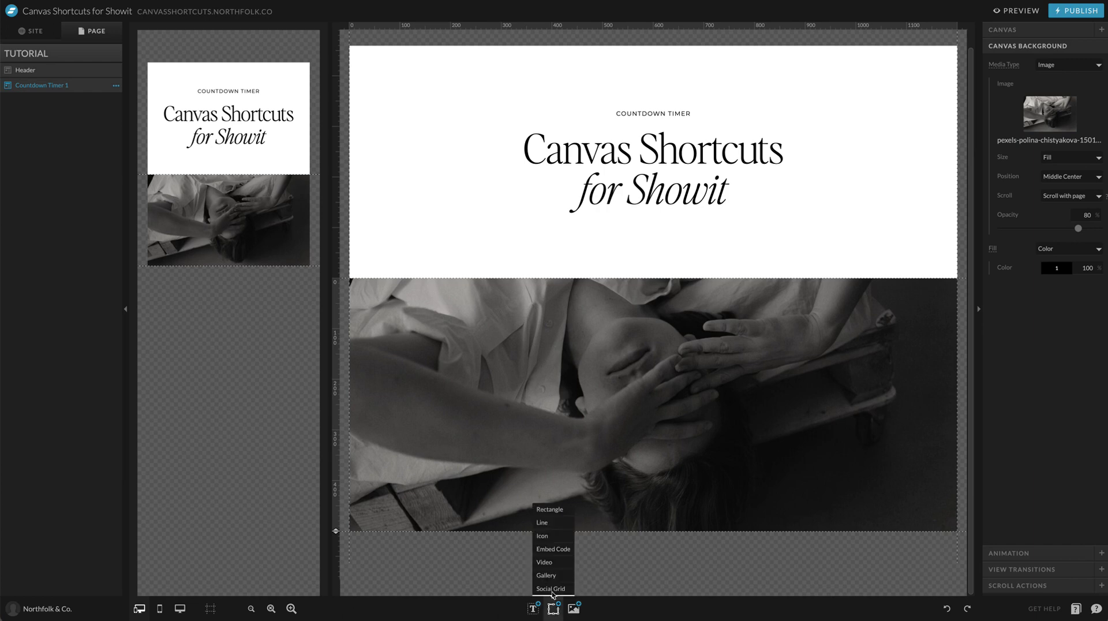
{"action": "left_click", "coordinate": [546, 509]}
{"action": "left_click_drag", "start_coordinate": [674, 436], "coordinate": [615, 423]}
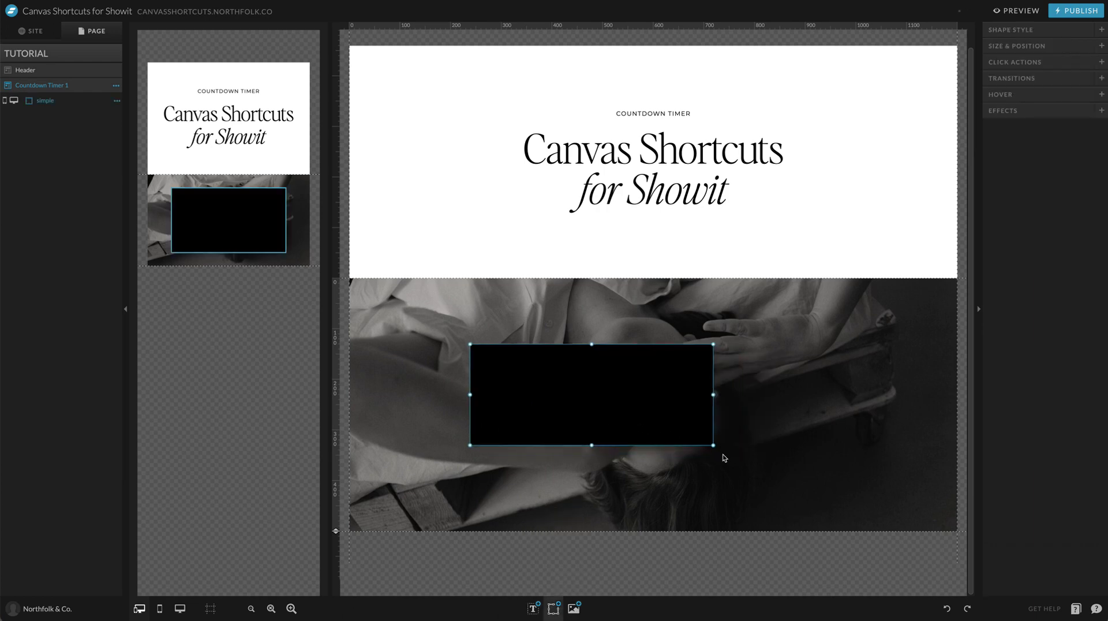
{"action": "left_click_drag", "start_coordinate": [715, 445], "coordinate": [870, 467]}
{"action": "mouse_move", "coordinate": [812, 415]}
{"action": "left_mouse_down"}
{"action": "mouse_move", "coordinate": [777, 410]}
{"action": "mouse_move", "coordinate": [794, 409]}
{"action": "left_mouse_up"}
{"action": "left_click", "coordinate": [687, 559]}
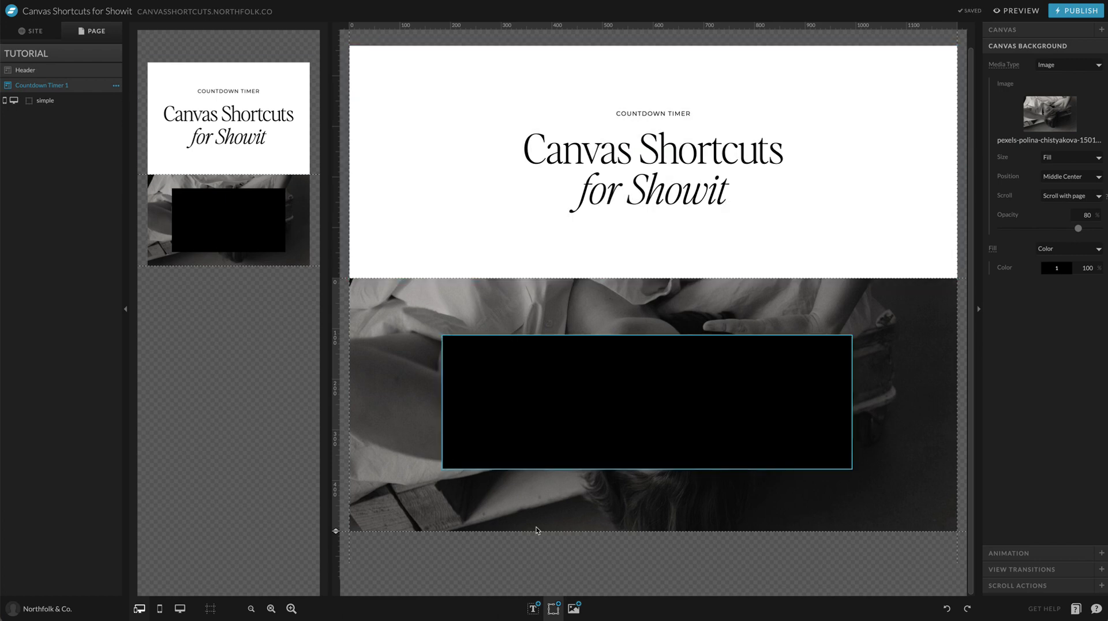
- Add a code embed element and stretch it to nearly fill the black rectangle
{"action": "mouse_move", "coordinate": [551, 609]}
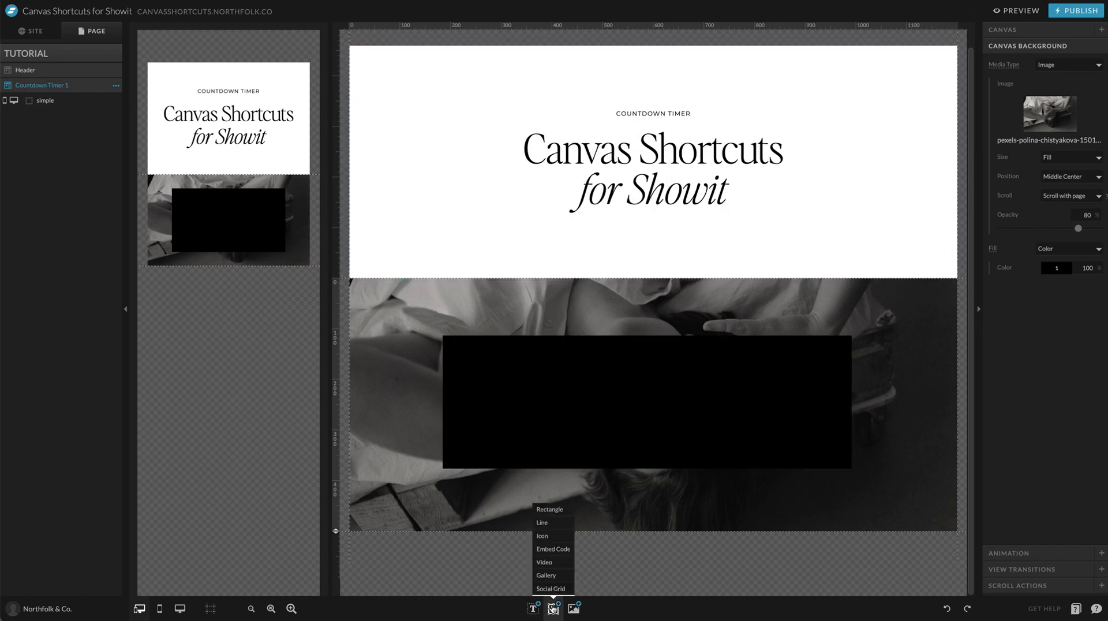
{"action": "left_click", "coordinate": [558, 551]}
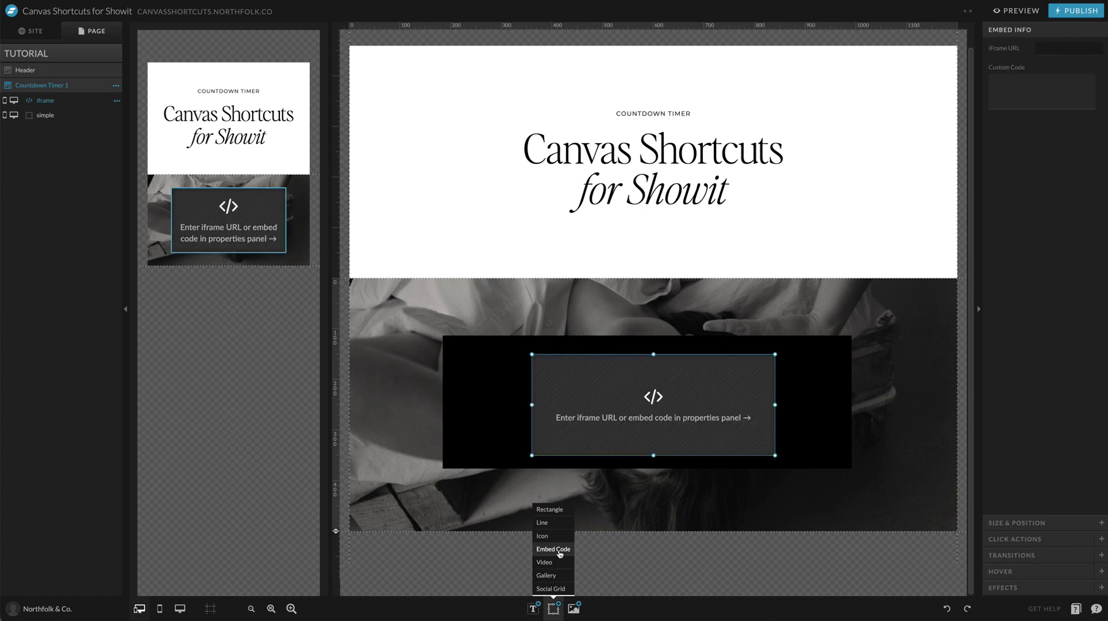
{"action": "left_click_drag", "start_coordinate": [704, 378], "coordinate": [633, 379]}
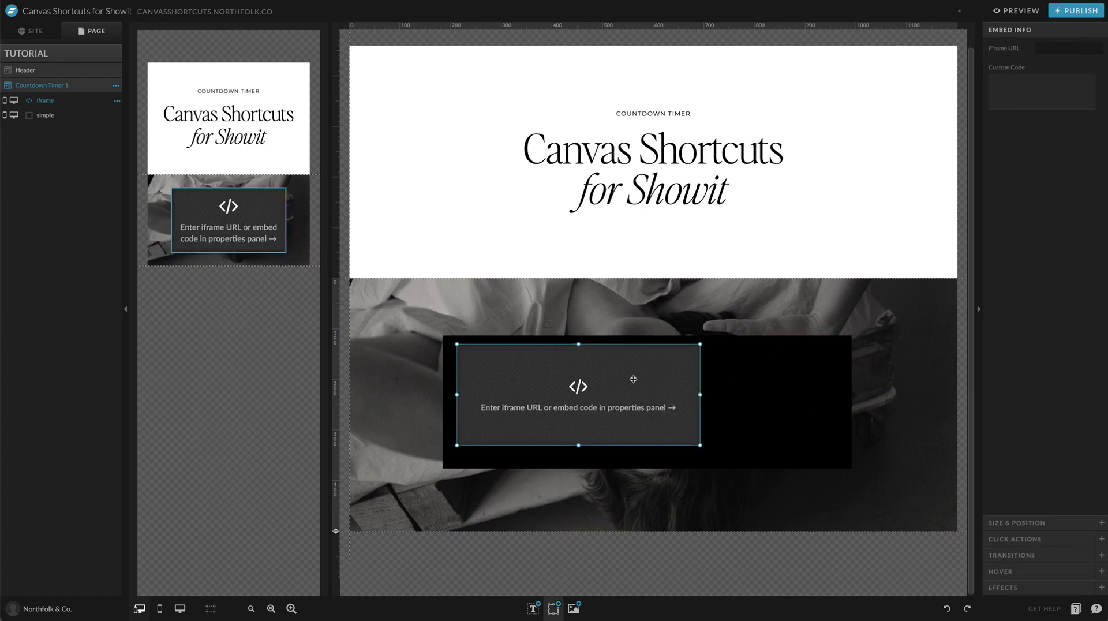
{"action": "mouse_move", "coordinate": [700, 395]}
{"action": "left_mouse_down"}
{"action": "mouse_move", "coordinate": [843, 395]}
{"action": "mouse_move", "coordinate": [721, 400]}
{"action": "left_mouse_up"}
{"action": "left_click", "coordinate": [667, 393]}
{"action": "left_click", "coordinate": [663, 394]}
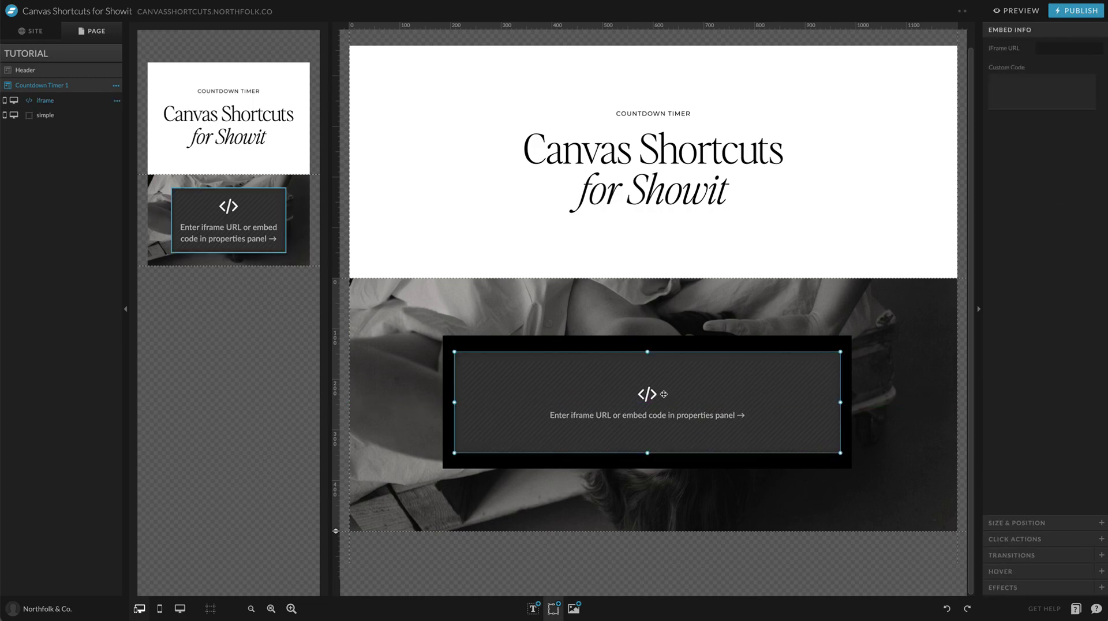
- Open the embed's Edit Code box and enlarge it to show the whole script
{"action": "double_click", "coordinate": [664, 394]}
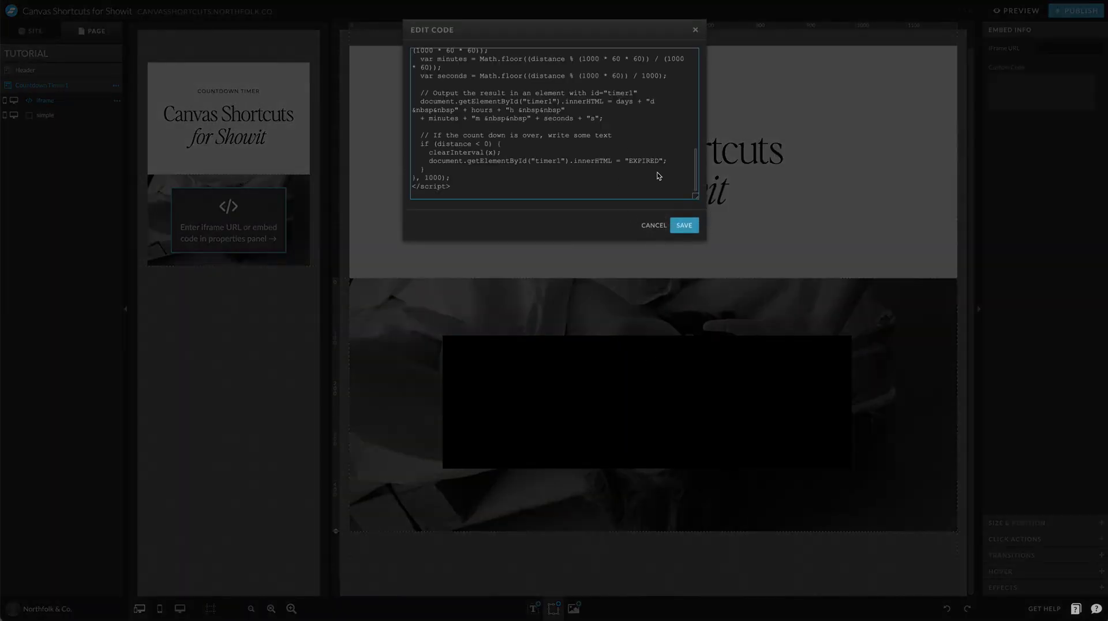
{"action": "left_click_drag", "start_coordinate": [696, 197], "coordinate": [698, 495]}
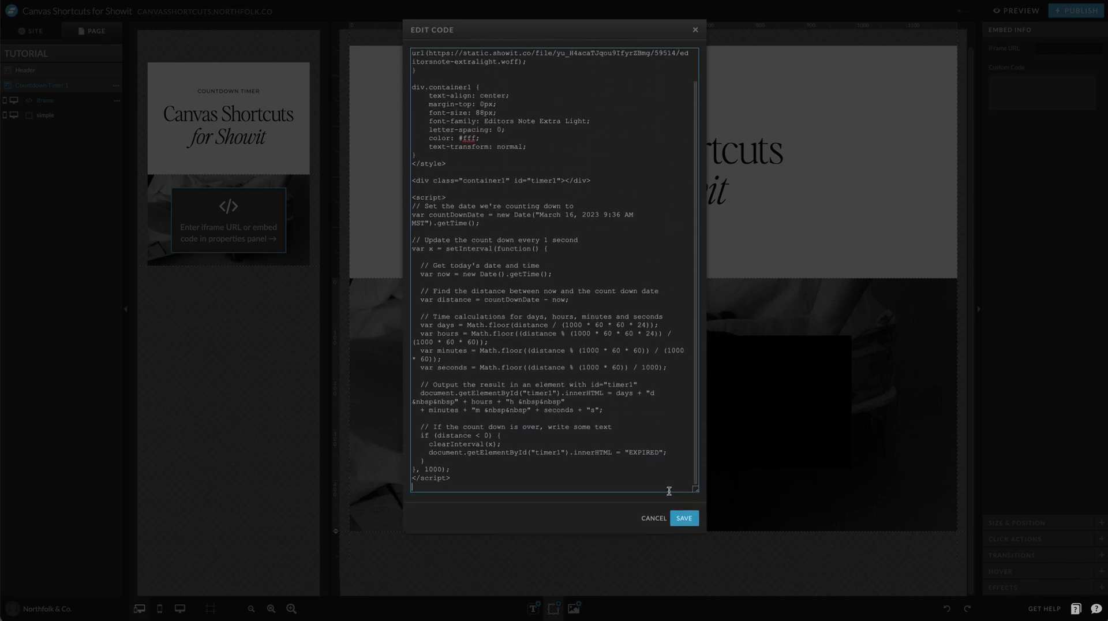
{"action": "scroll", "coordinate": [558, 373], "scroll_direction": "down", "scroll_amount": 1}
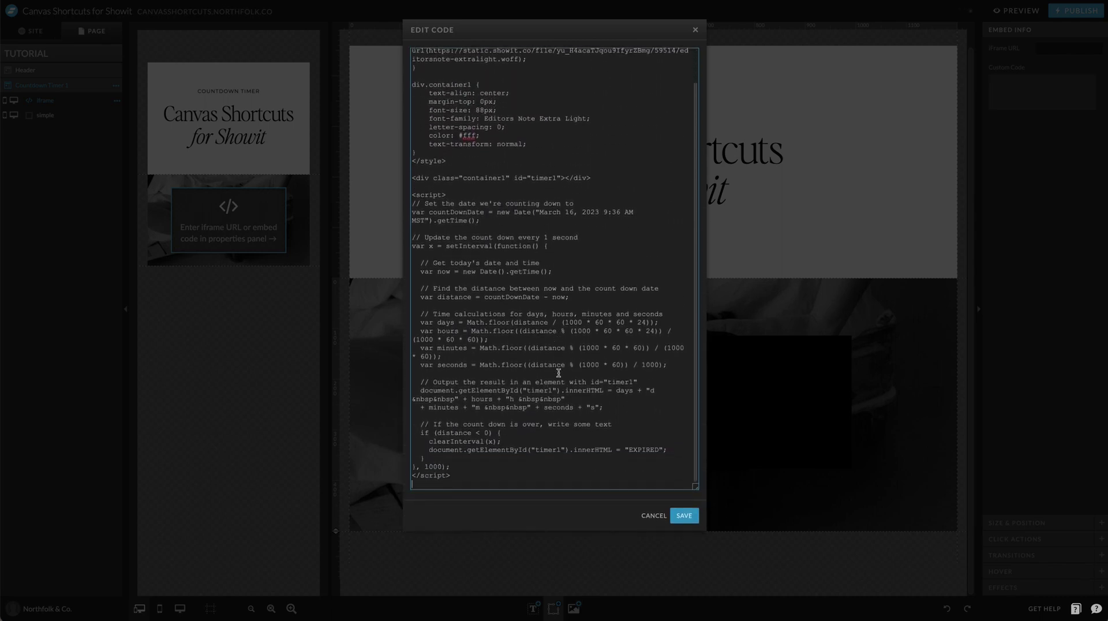
{"action": "scroll", "coordinate": [503, 380], "scroll_direction": "up", "scroll_amount": 2}
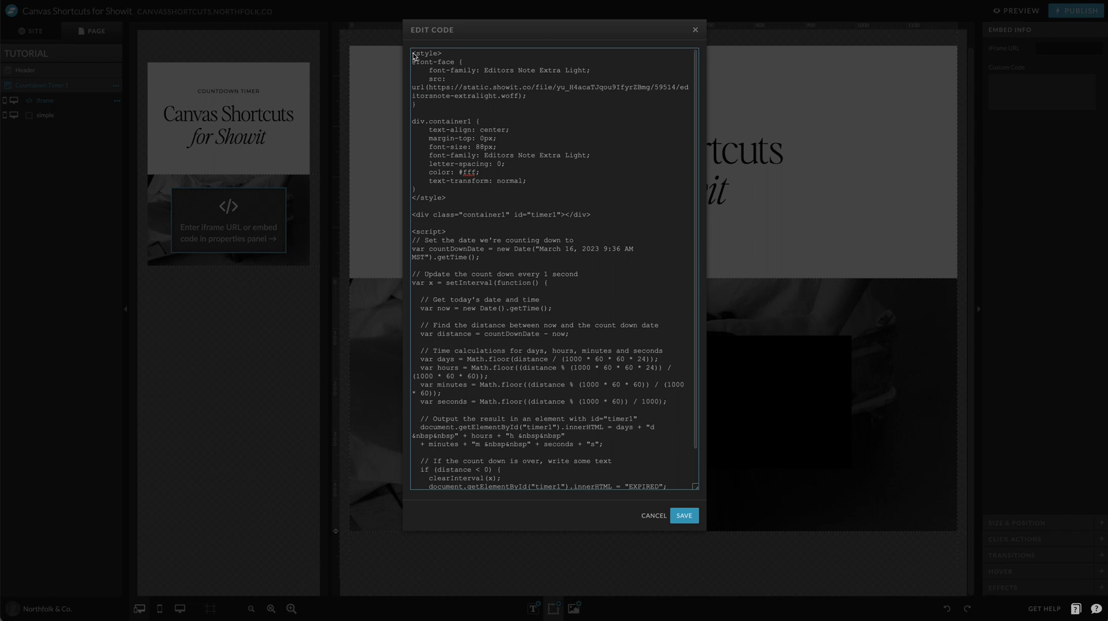
{"action": "left_click_drag", "start_coordinate": [413, 54], "coordinate": [472, 205]}
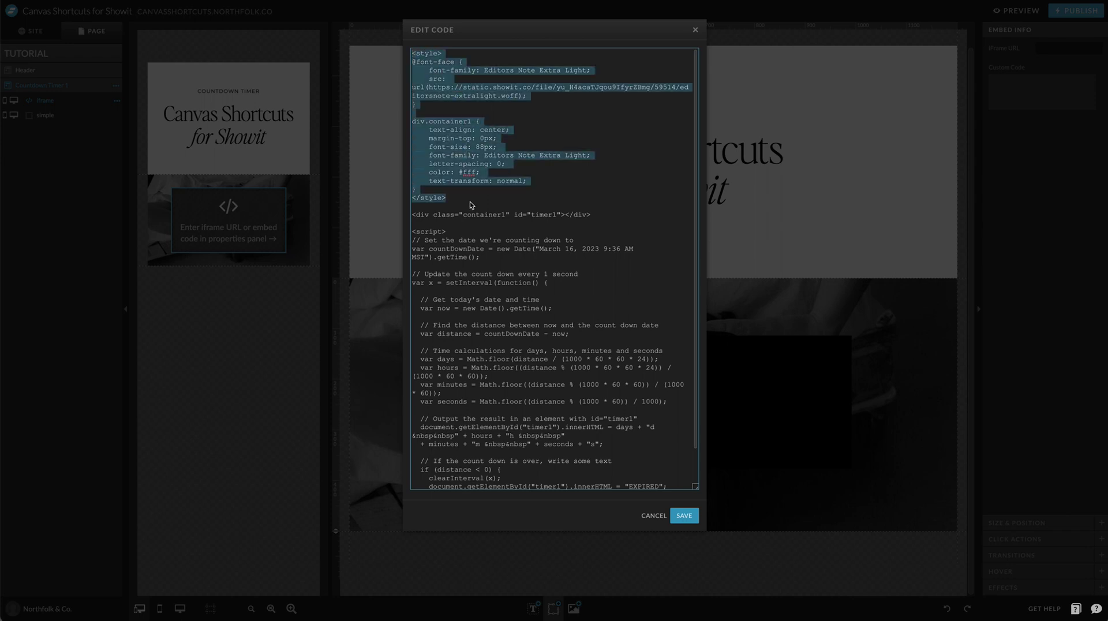
{"action": "left_click", "coordinate": [454, 70]}
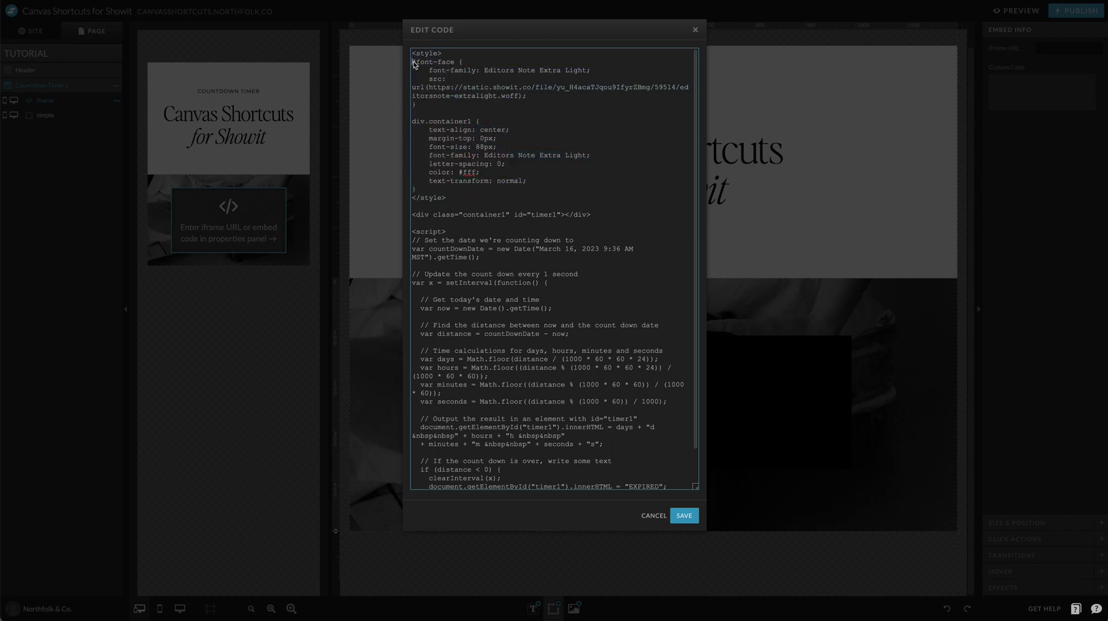
{"action": "left_click_drag", "start_coordinate": [412, 62], "coordinate": [538, 96]}
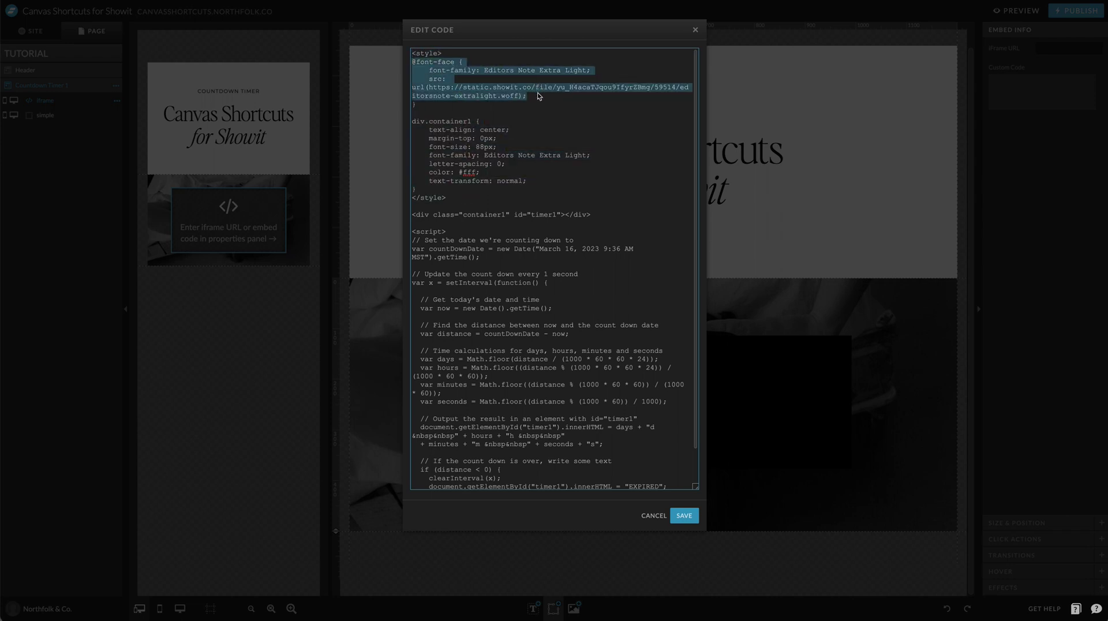
{"action": "left_click", "coordinate": [471, 69]}
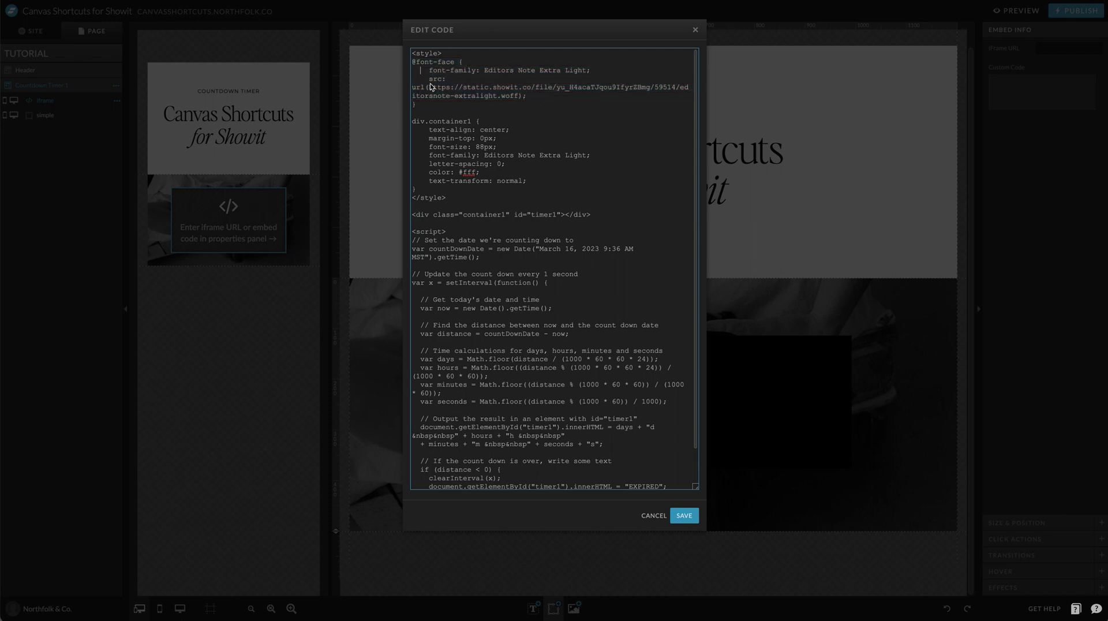
{"action": "left_click_drag", "start_coordinate": [429, 87], "coordinate": [518, 97]}
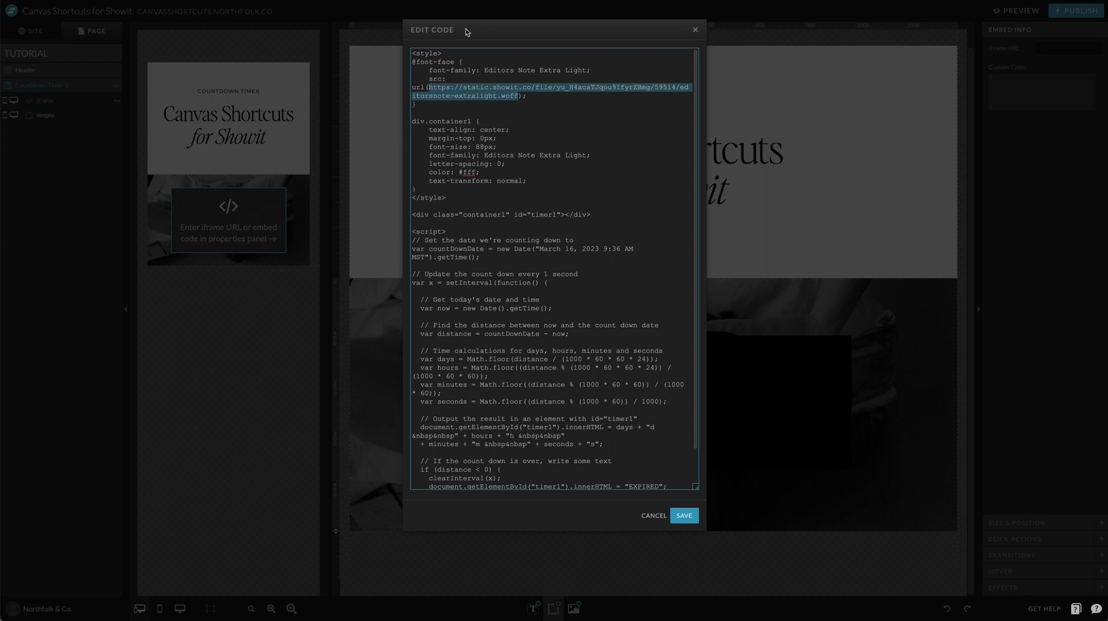
{"action": "left_click", "coordinate": [440, 155]}
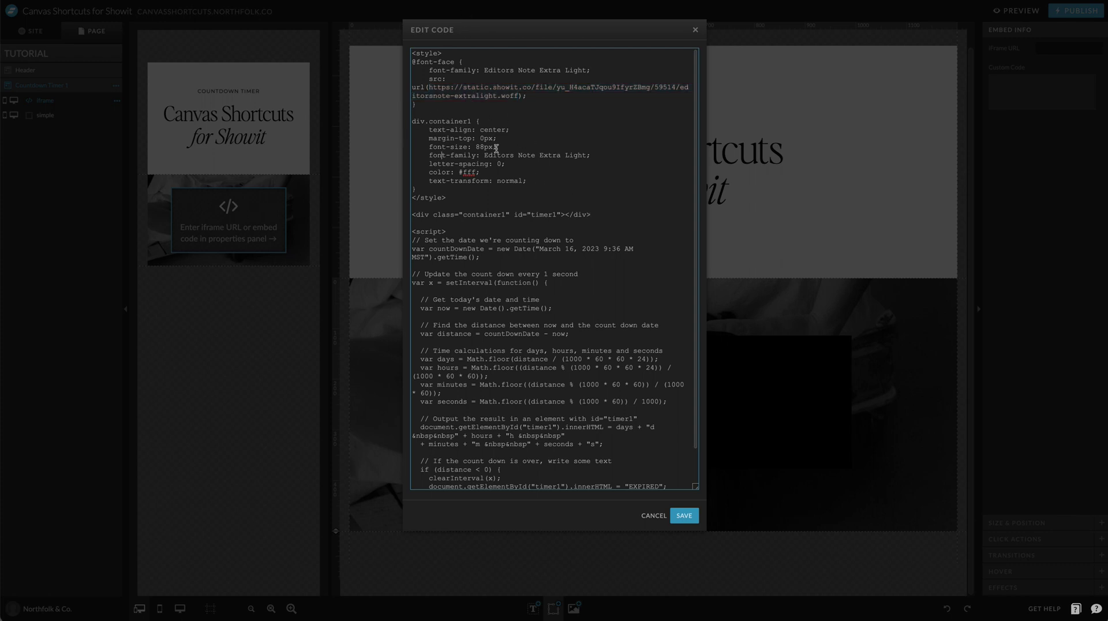
- Review the div.container1 style rule and the timer1 div line
{"action": "left_click", "coordinate": [554, 182]}
{"action": "left_click_drag", "start_coordinate": [537, 183], "coordinate": [414, 122]}
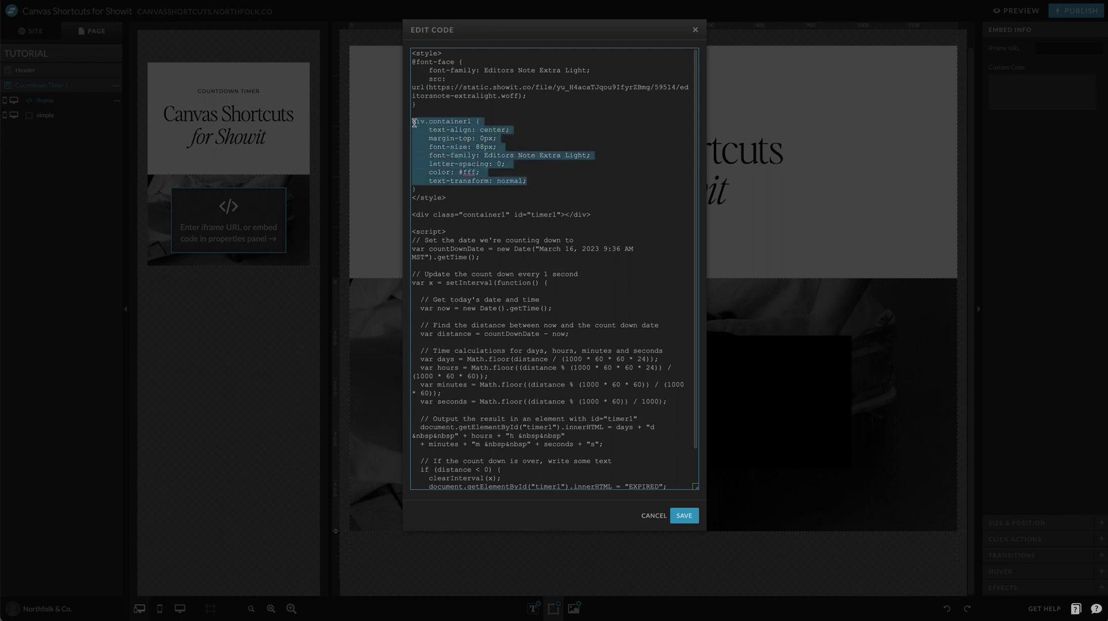
{"action": "left_click", "coordinate": [565, 196]}
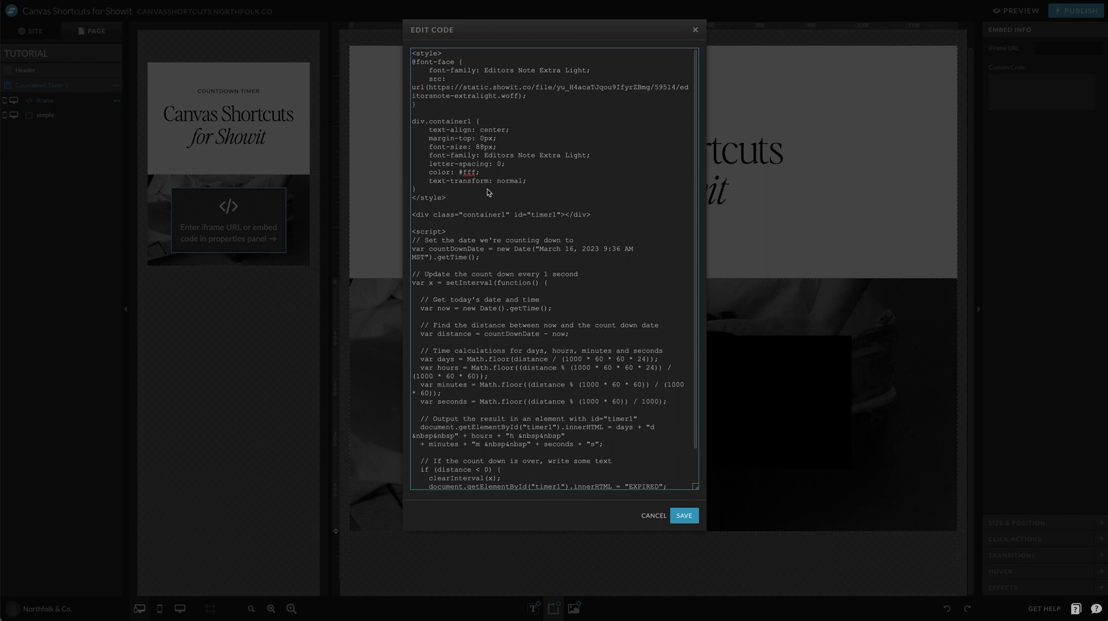
{"action": "scroll", "coordinate": [490, 214], "scroll_direction": "down", "scroll_amount": 1}
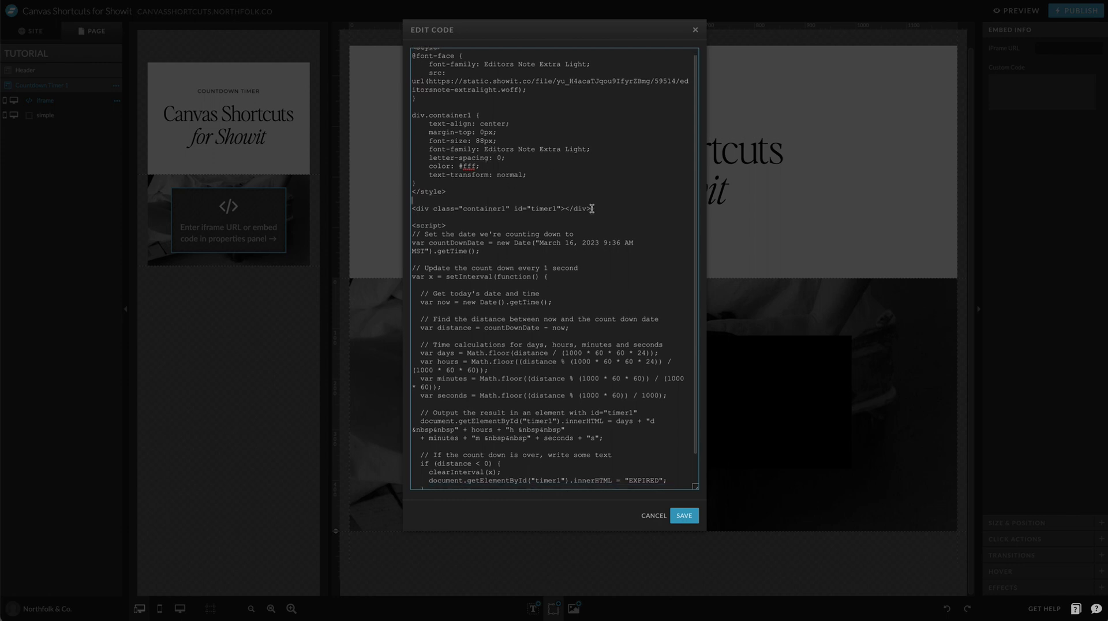
{"action": "left_click_drag", "start_coordinate": [592, 210], "coordinate": [398, 205]}
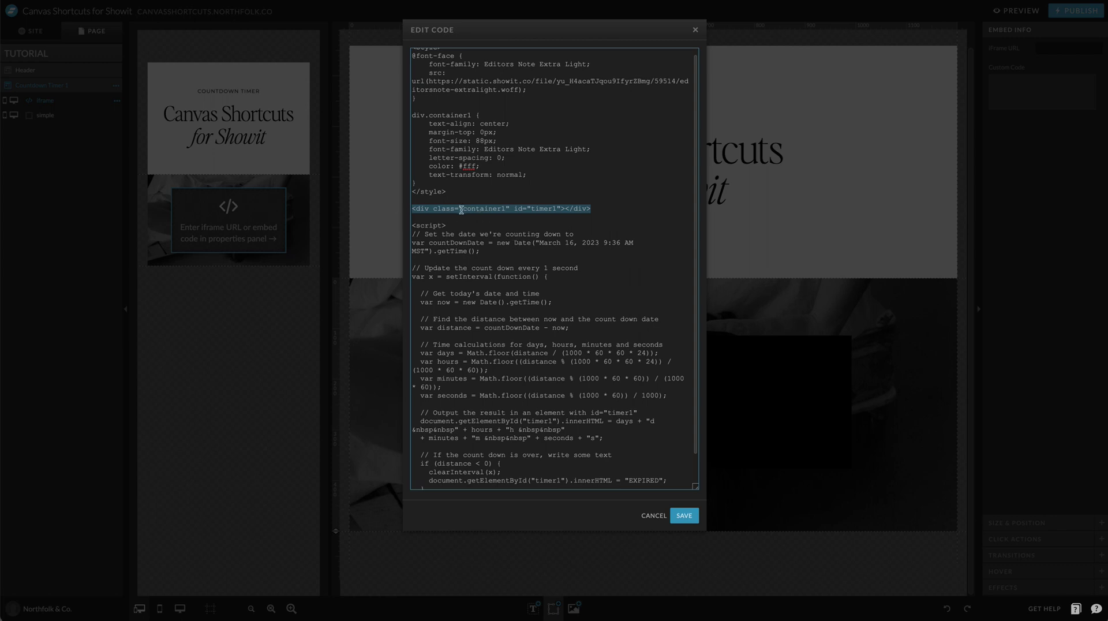
{"action": "left_click", "coordinate": [565, 209]}
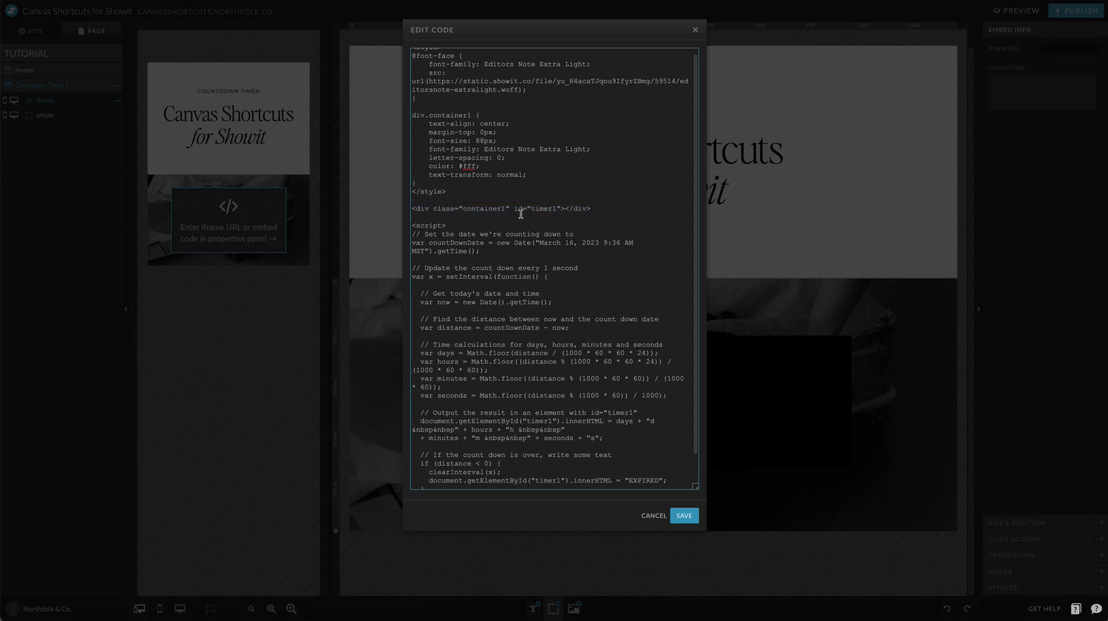
- Review the countdown script and its target date line, March 16, 2023 9:36 AM
{"action": "scroll", "coordinate": [549, 276], "scroll_direction": "down", "scroll_amount": 1}
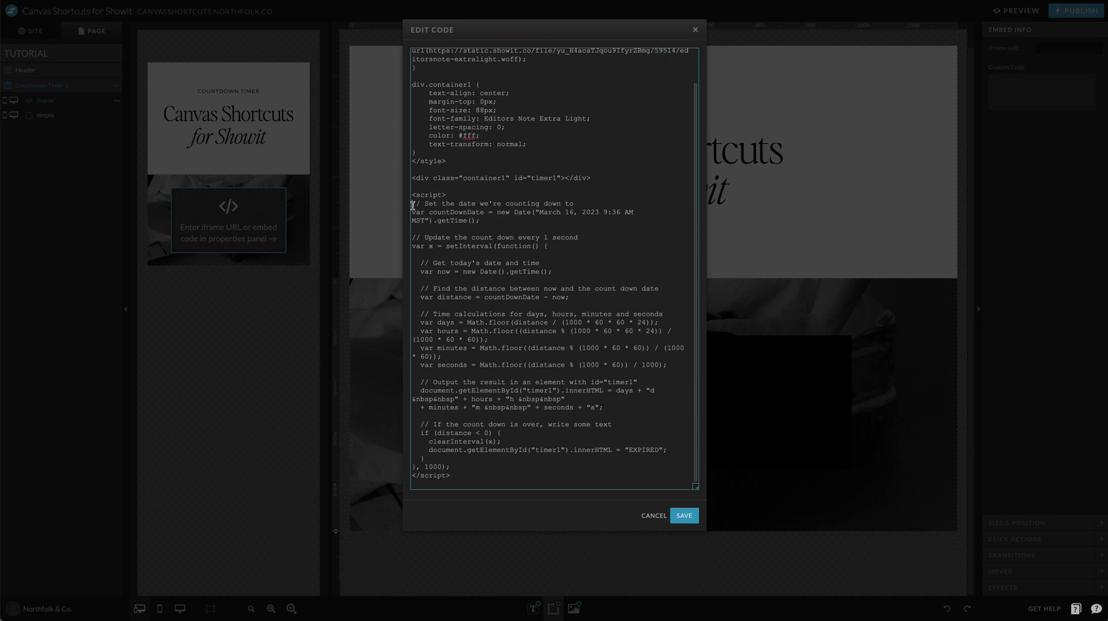
{"action": "left_click_drag", "start_coordinate": [413, 203], "coordinate": [479, 467]}
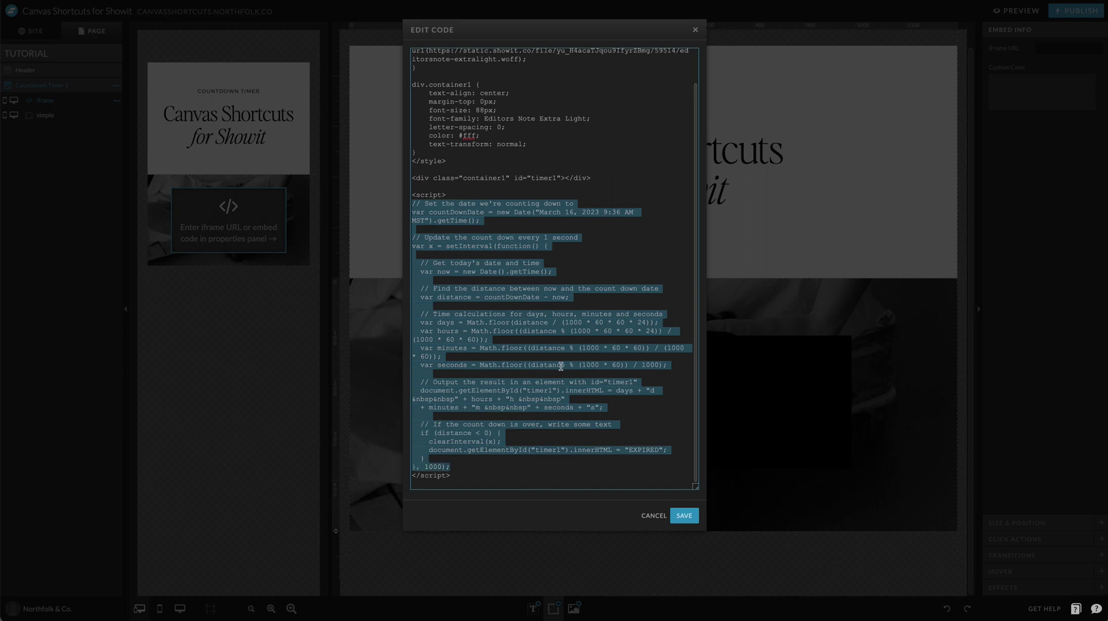
{"action": "left_click", "coordinate": [544, 220]}
{"action": "double_click", "coordinate": [551, 205]}
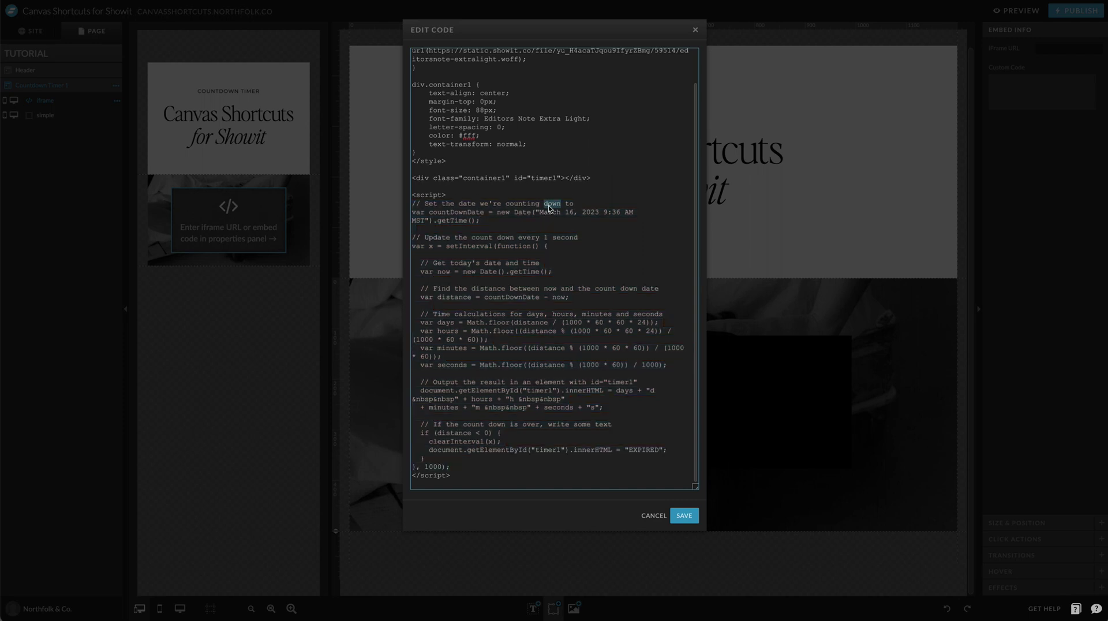
{"action": "left_click_drag", "start_coordinate": [541, 212], "coordinate": [426, 224]}
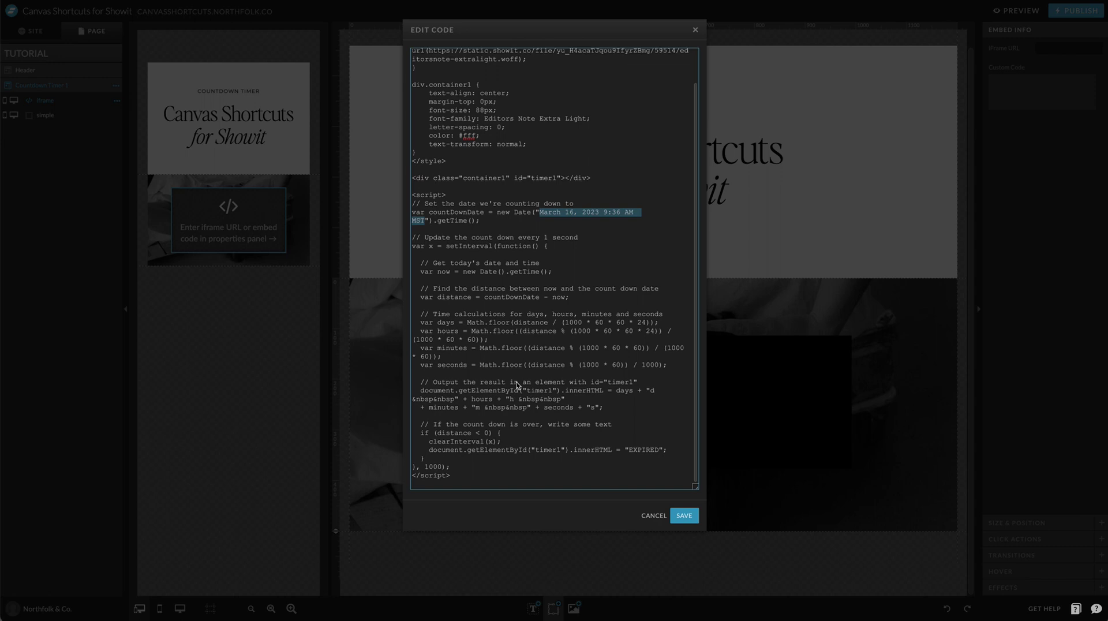
{"action": "left_click", "coordinate": [552, 319]}
- Save the embed code, then reopen it with the code area enlarged
{"action": "scroll", "coordinate": [535, 162], "scroll_direction": "up", "scroll_amount": 2}
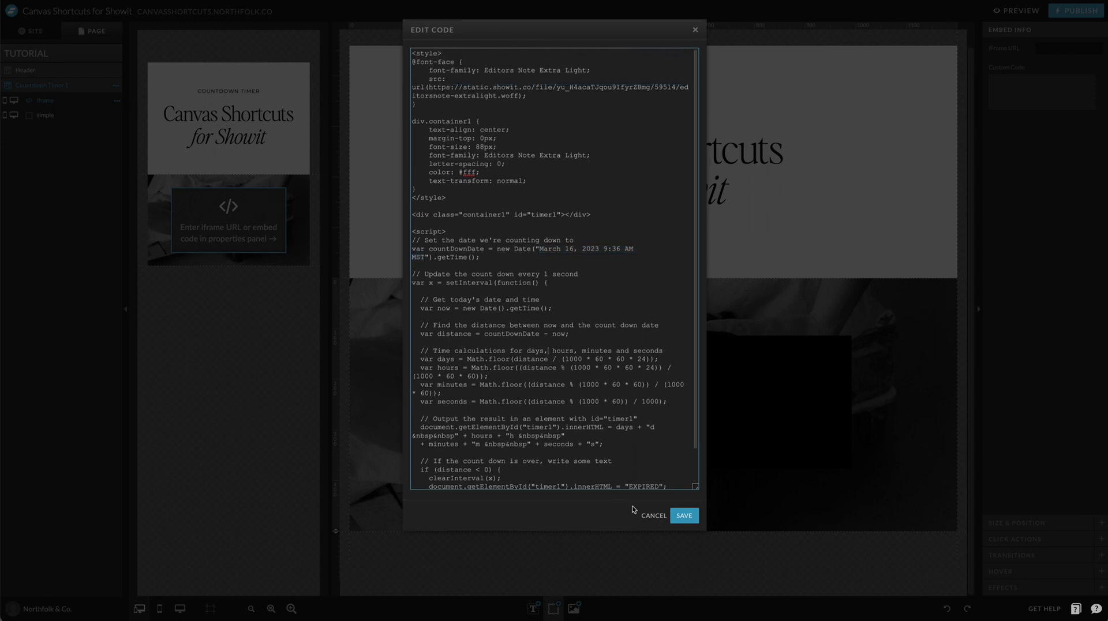
{"action": "left_click", "coordinate": [682, 515]}
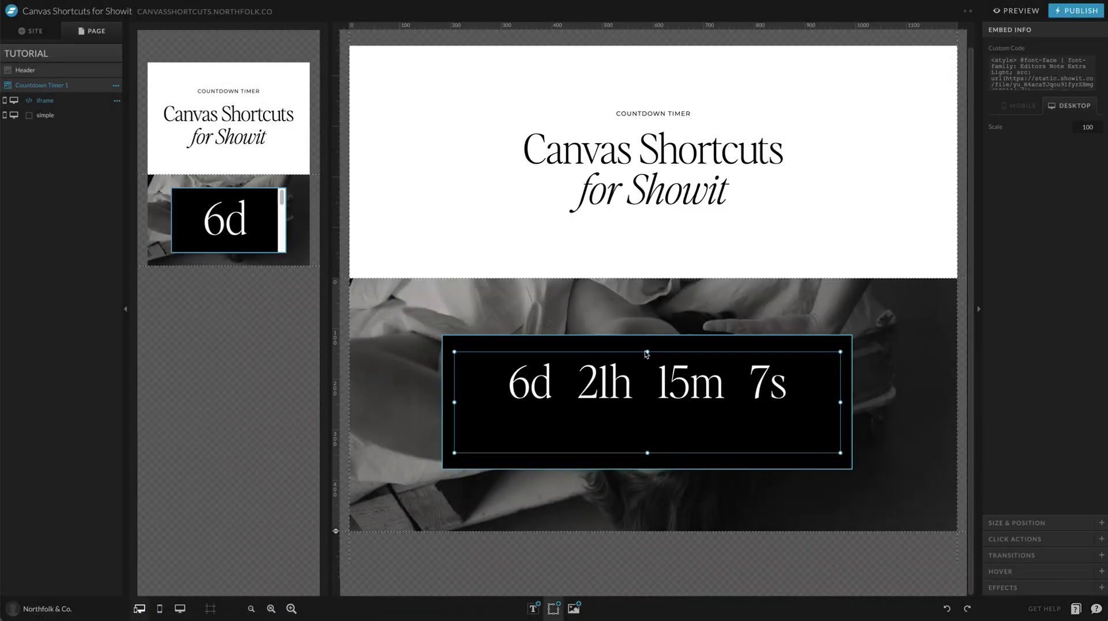
{"action": "double_click", "coordinate": [649, 390]}
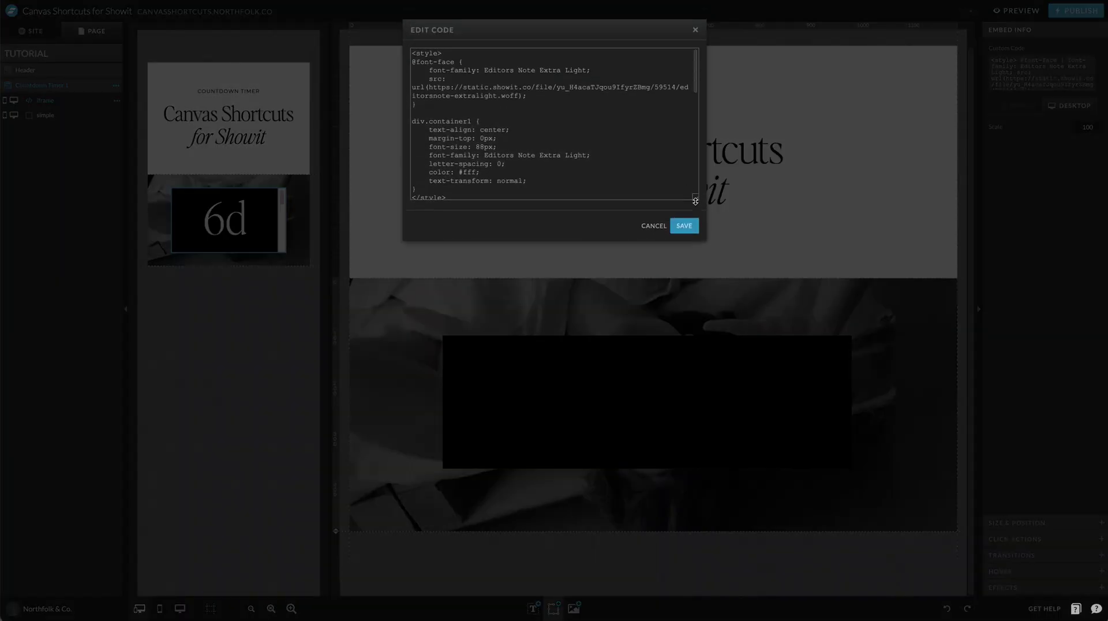
{"action": "left_click_drag", "start_coordinate": [695, 197], "coordinate": [664, 453]}
- Change the countdown target date from March 16 to June 24, 2023
{"action": "scroll", "coordinate": [550, 372], "scroll_direction": "down", "scroll_amount": 3}
{"action": "scroll", "coordinate": [490, 230], "scroll_direction": "up", "scroll_amount": 3}
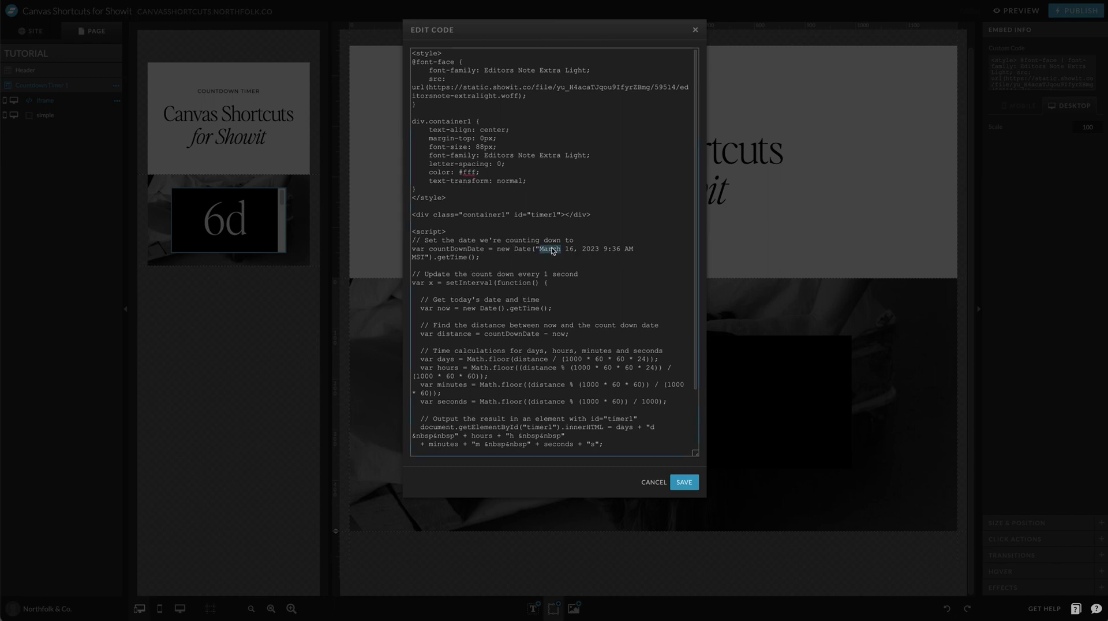
{"action": "type", "text": "June"}
{"action": "double_click", "coordinate": [565, 250]}
{"action": "type", "text": "24"}
{"action": "left_click", "coordinate": [547, 249]}
{"action": "left_click_drag", "start_coordinate": [539, 249], "coordinate": [515, 261]}
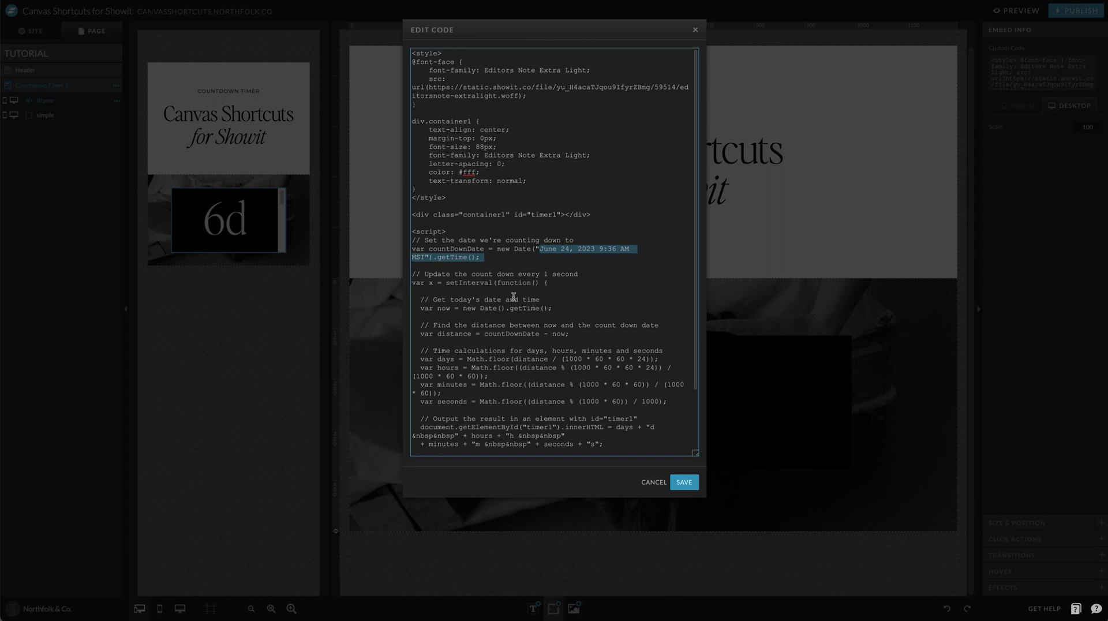
- Save the June 24 date and reopen the embed's code with a taller editing area
{"action": "left_click", "coordinate": [683, 482]}
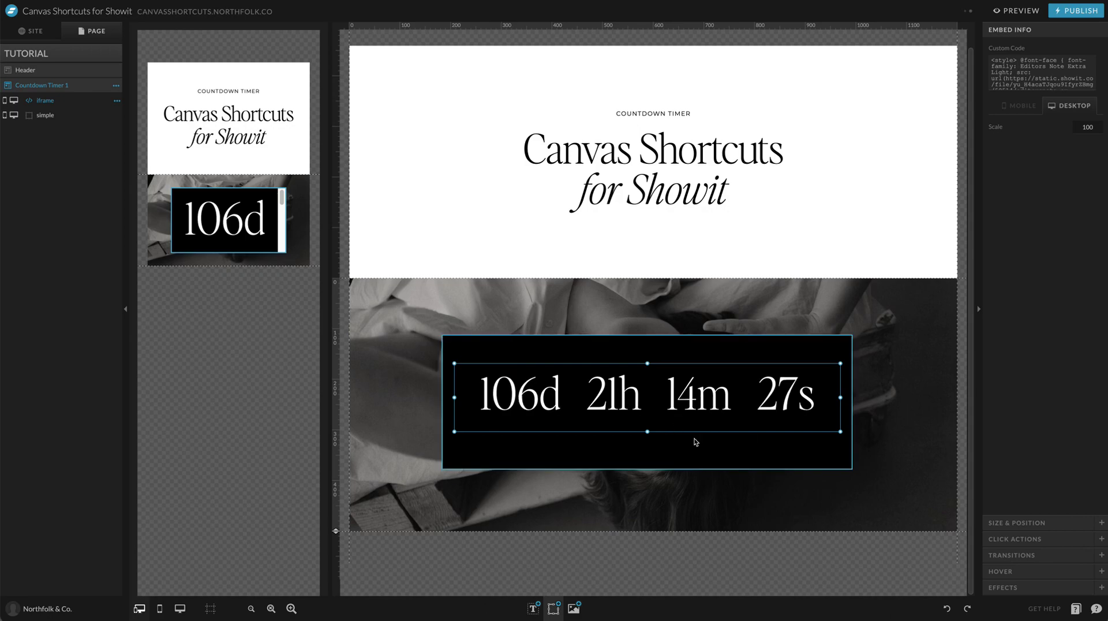
{"action": "double_click", "coordinate": [699, 380]}
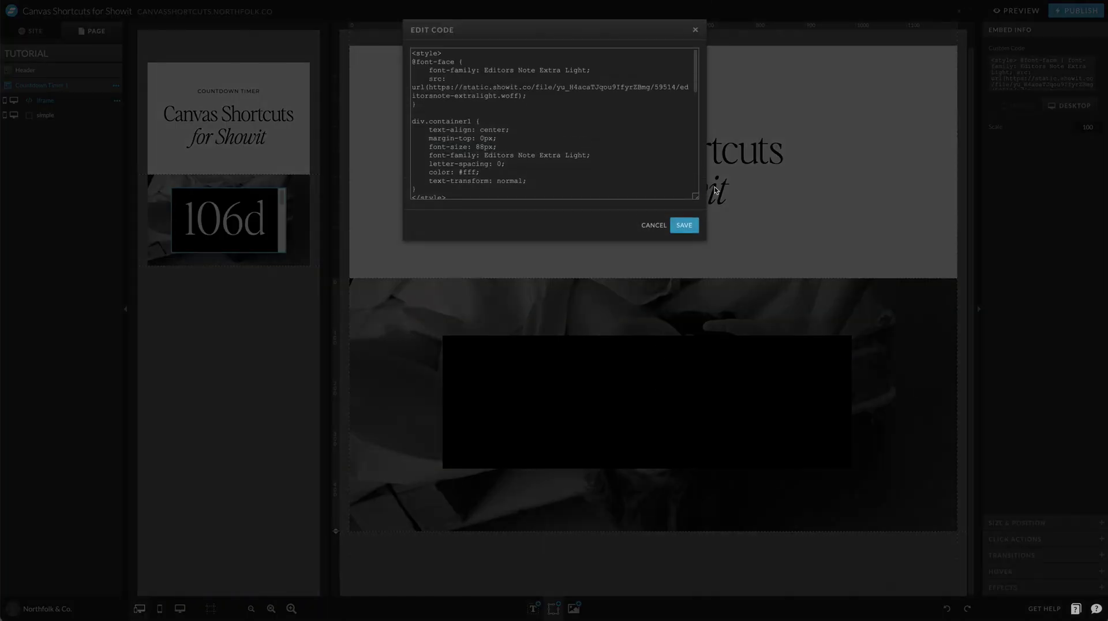
{"action": "left_click_drag", "start_coordinate": [695, 196], "coordinate": [696, 368]}
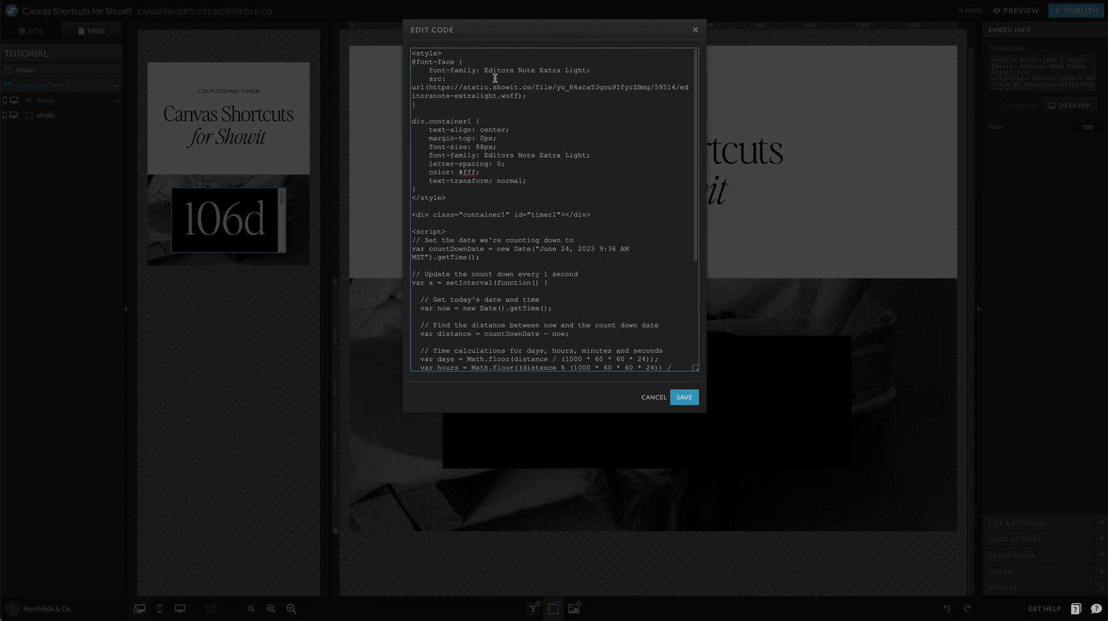
{"action": "left_click_drag", "start_coordinate": [439, 84], "coordinate": [522, 104]}
{"action": "left_click", "coordinate": [522, 105]}
- Change the timer font size from 88px to 60px and save
{"action": "left_click_drag", "start_coordinate": [481, 148], "coordinate": [476, 148]}
{"action": "type", "text": "60"}
{"action": "left_click", "coordinate": [686, 398]}
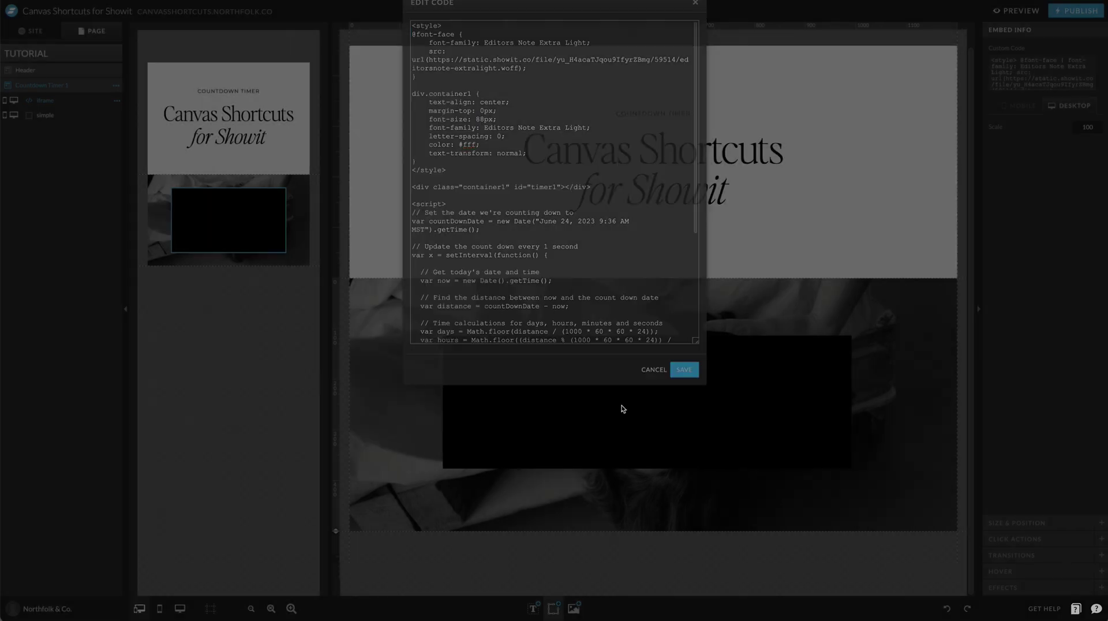
- Colour the timer text with brand pink #e9d4ea, save, and centre it in the black box
{"action": "left_click", "coordinate": [19, 33]}
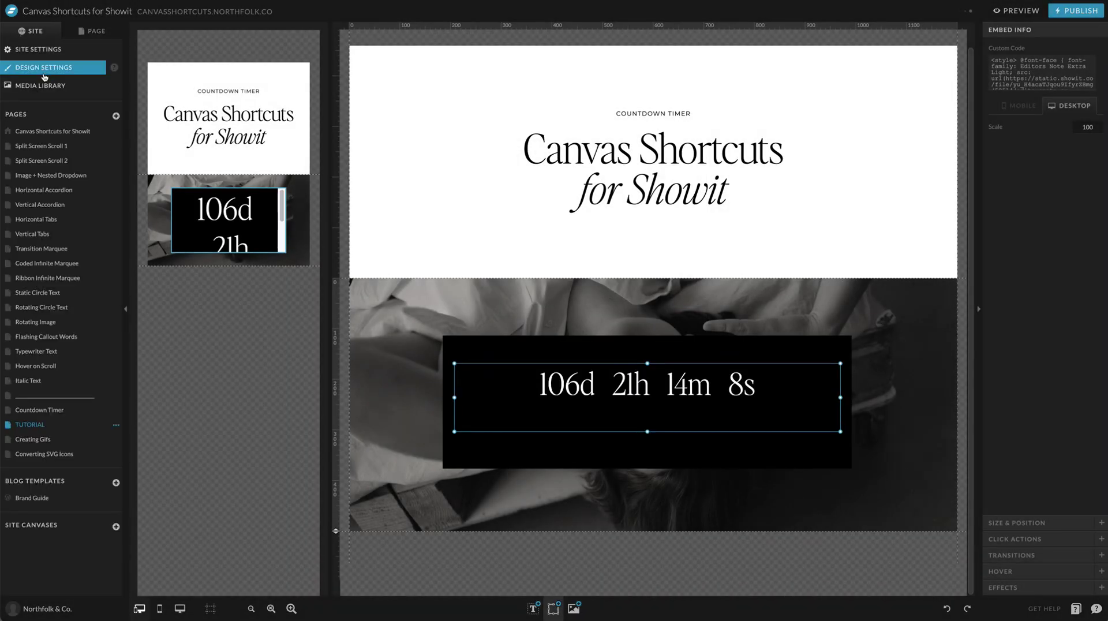
{"action": "left_click", "coordinate": [35, 68]}
{"action": "left_click", "coordinate": [401, 112]}
{"action": "double_click", "coordinate": [357, 213]}
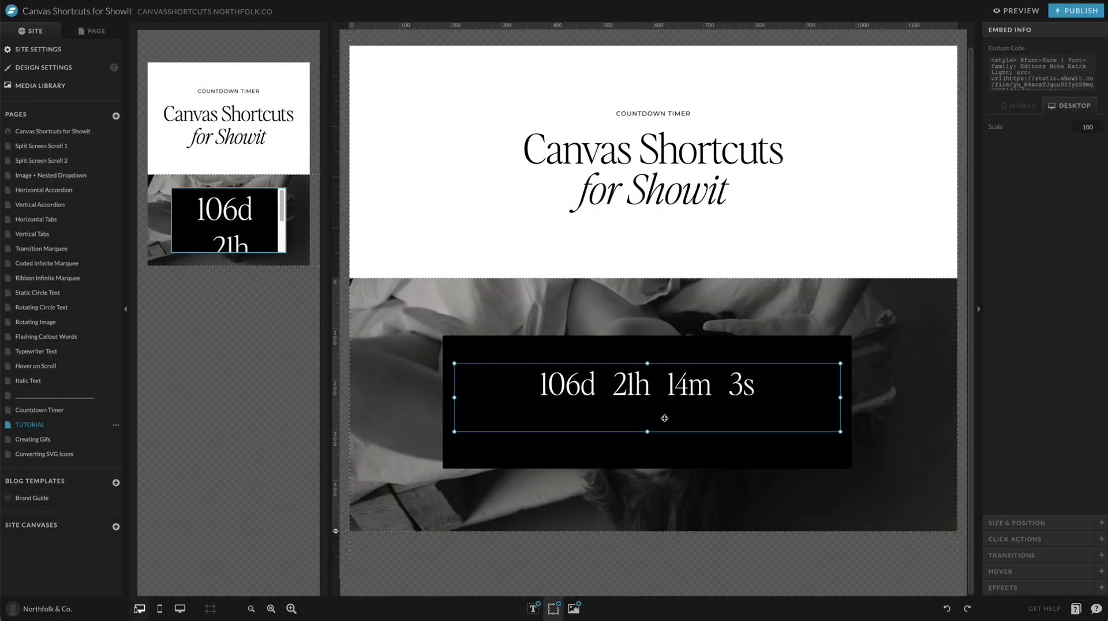
{"action": "double_click", "coordinate": [710, 379]}
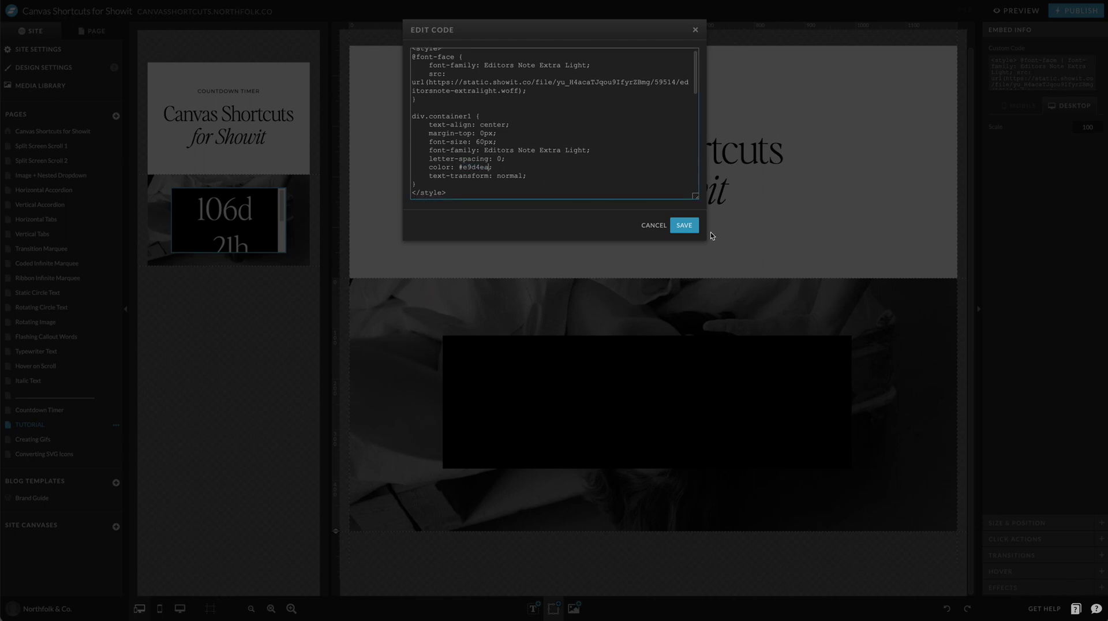
{"action": "left_click", "coordinate": [685, 225]}
{"action": "left_click", "coordinate": [647, 378]}
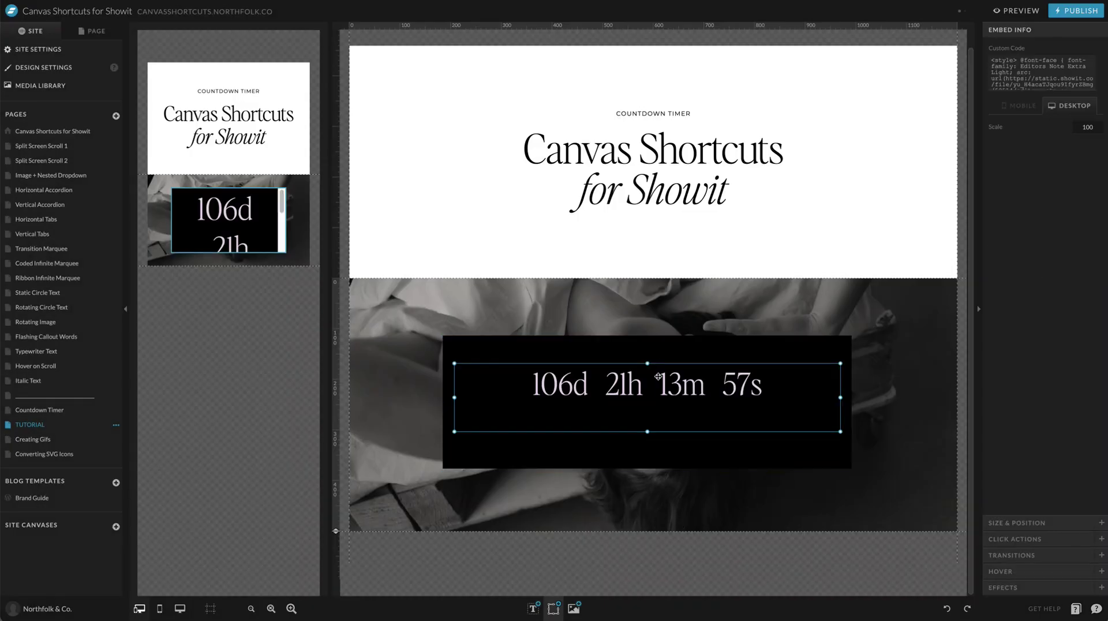
{"action": "left_click_drag", "start_coordinate": [647, 377], "coordinate": [655, 404]}
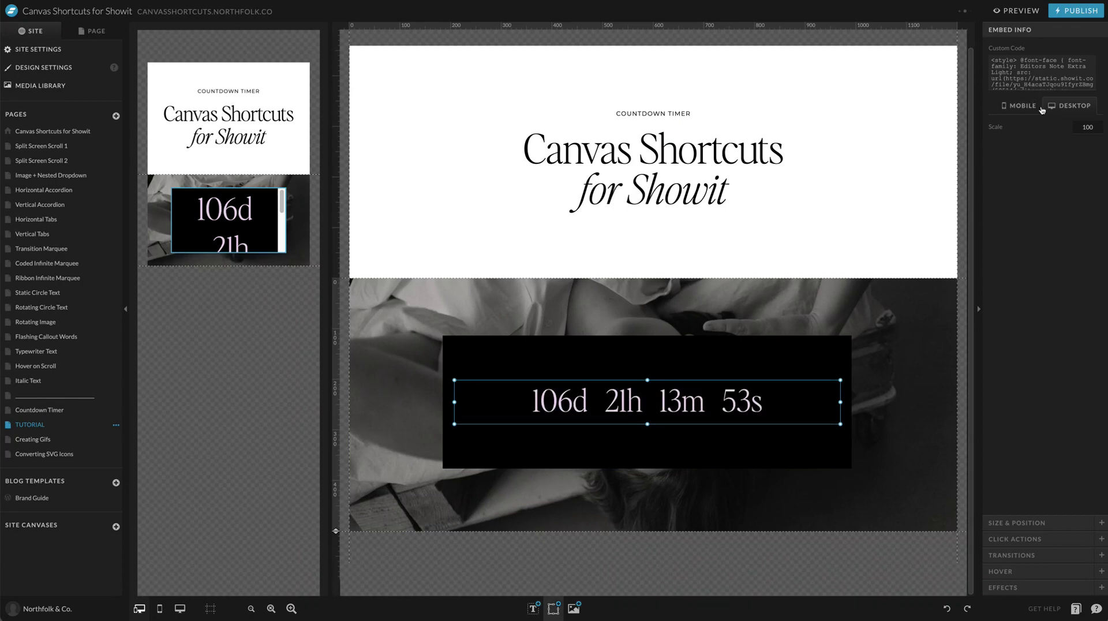
- Select the mobile countdown embed and set its scale to 60
{"action": "left_click", "coordinate": [195, 207]}
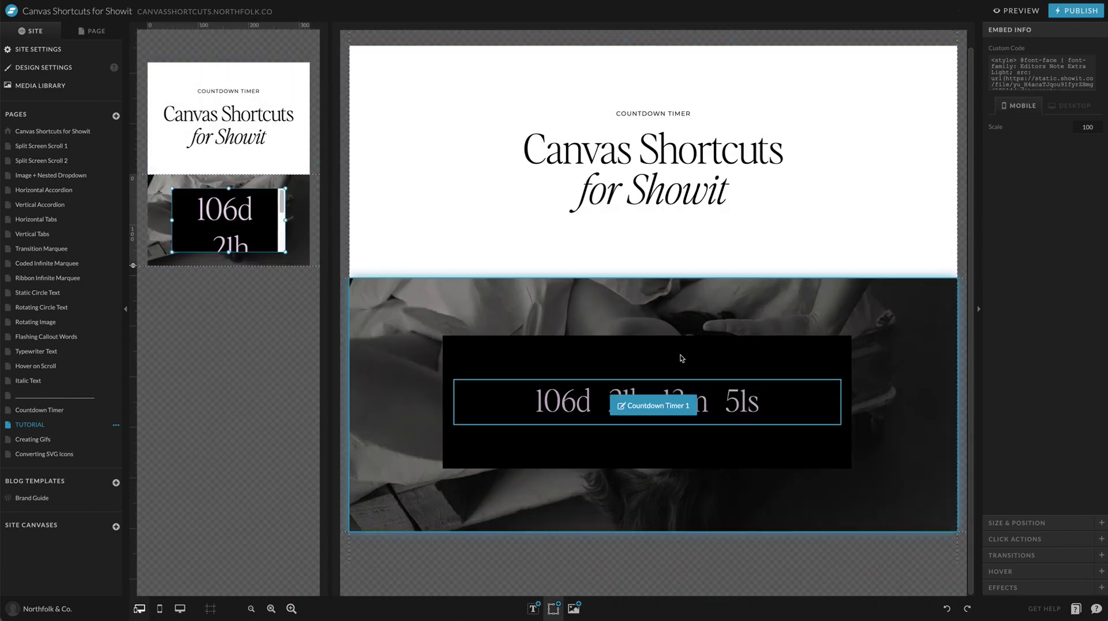
{"action": "double_click", "coordinate": [703, 403]}
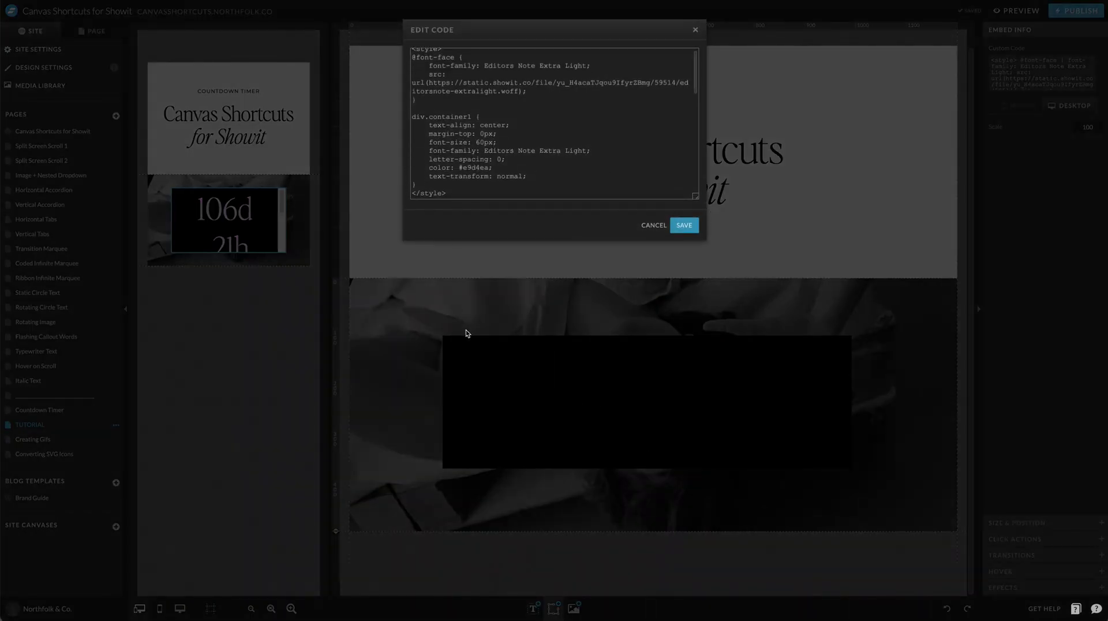
{"action": "key", "text": "Escape"}
{"action": "left_click", "coordinate": [196, 207]}
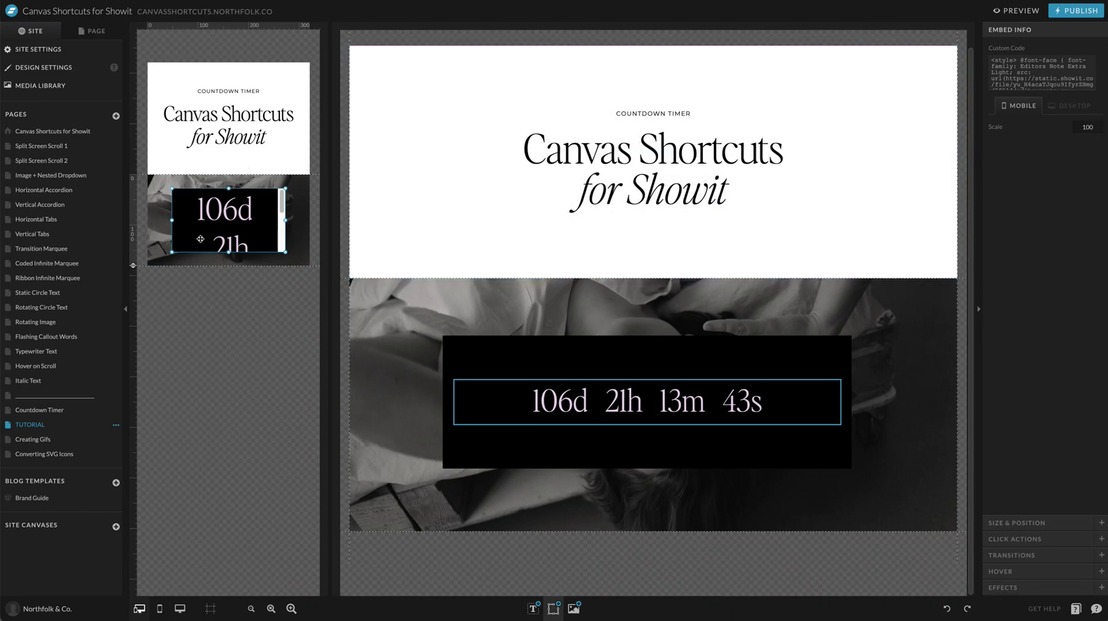
{"action": "left_click", "coordinate": [1089, 127]}
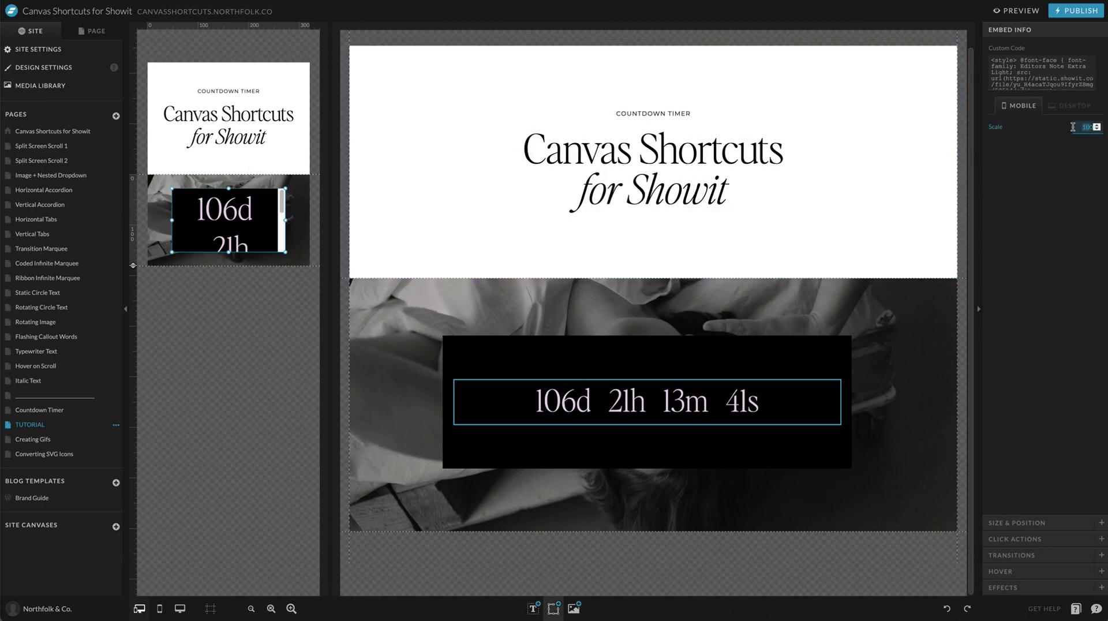
{"action": "type", "text": "60"}
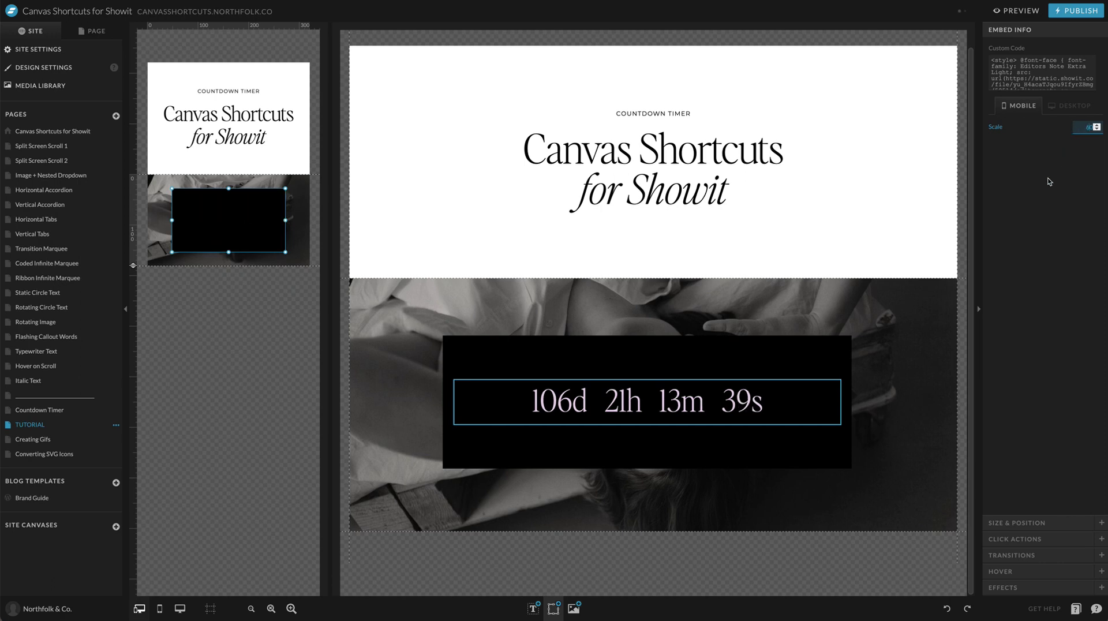
{"action": "key", "text": "Return"}
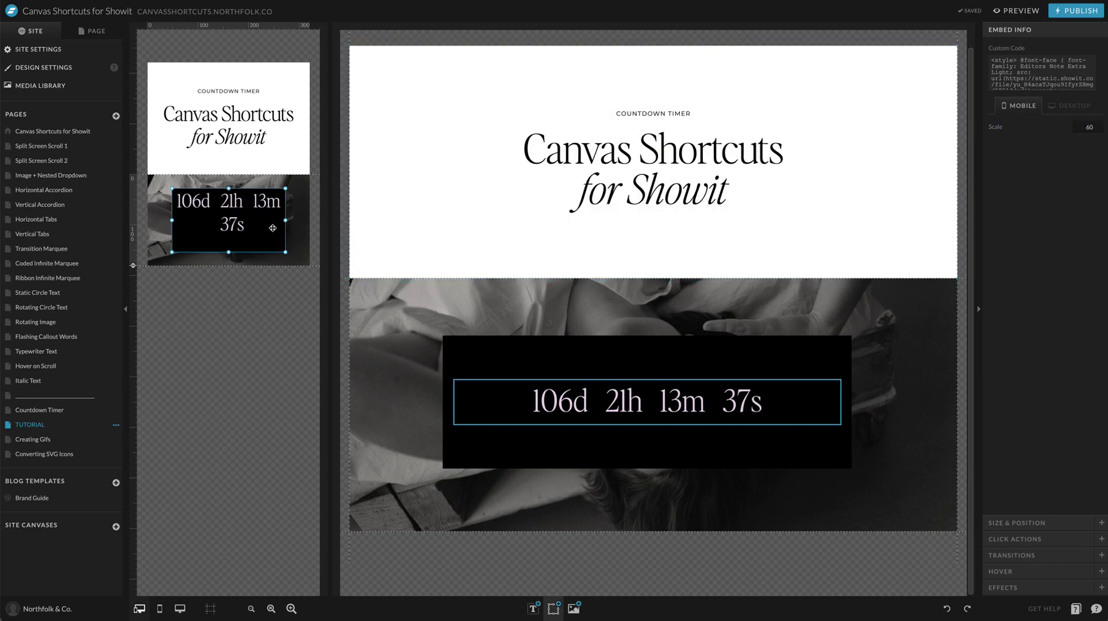
- Reduce the mobile embed's scale to 50 and resize it to centre the timer
{"action": "left_click_drag", "start_coordinate": [285, 220], "coordinate": [300, 217]}
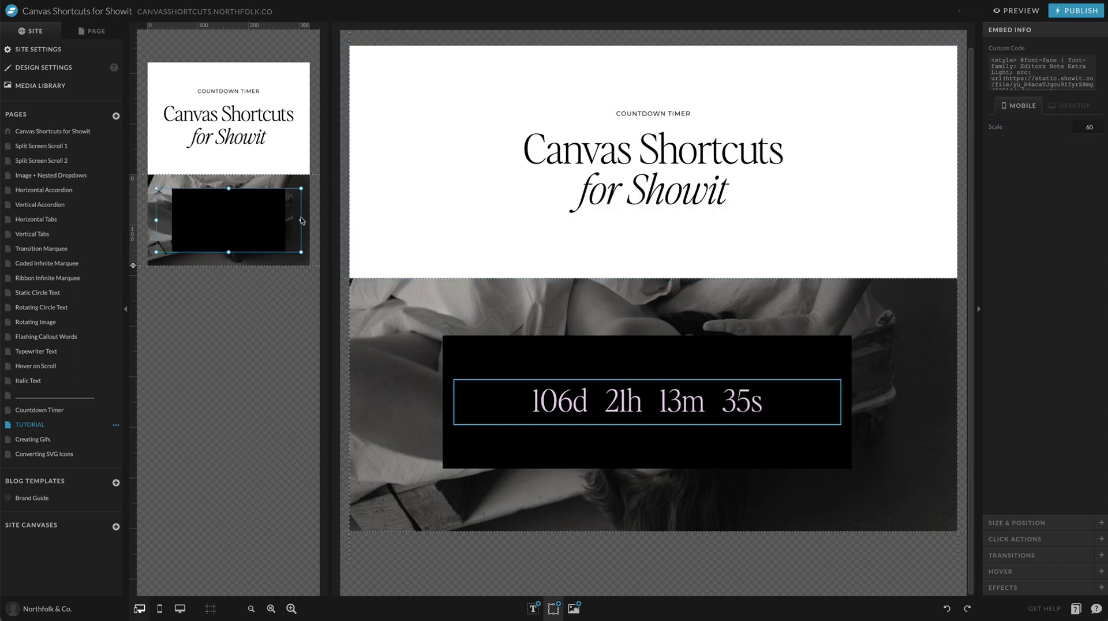
{"action": "left_click", "coordinate": [1089, 127]}
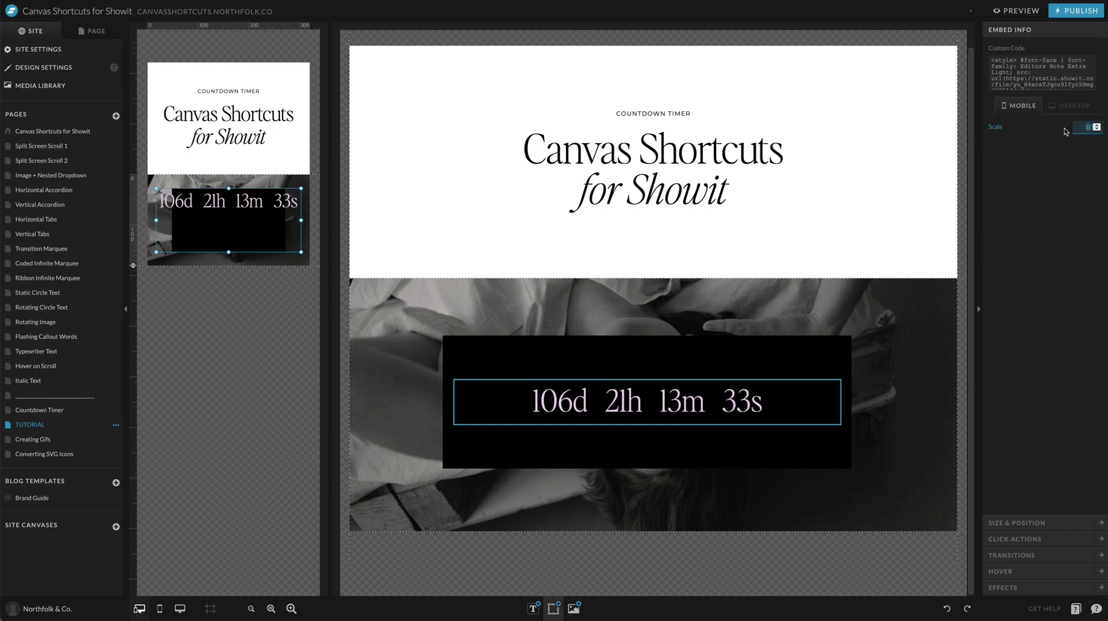
{"action": "type", "text": "50"}
{"action": "key", "text": "Return"}
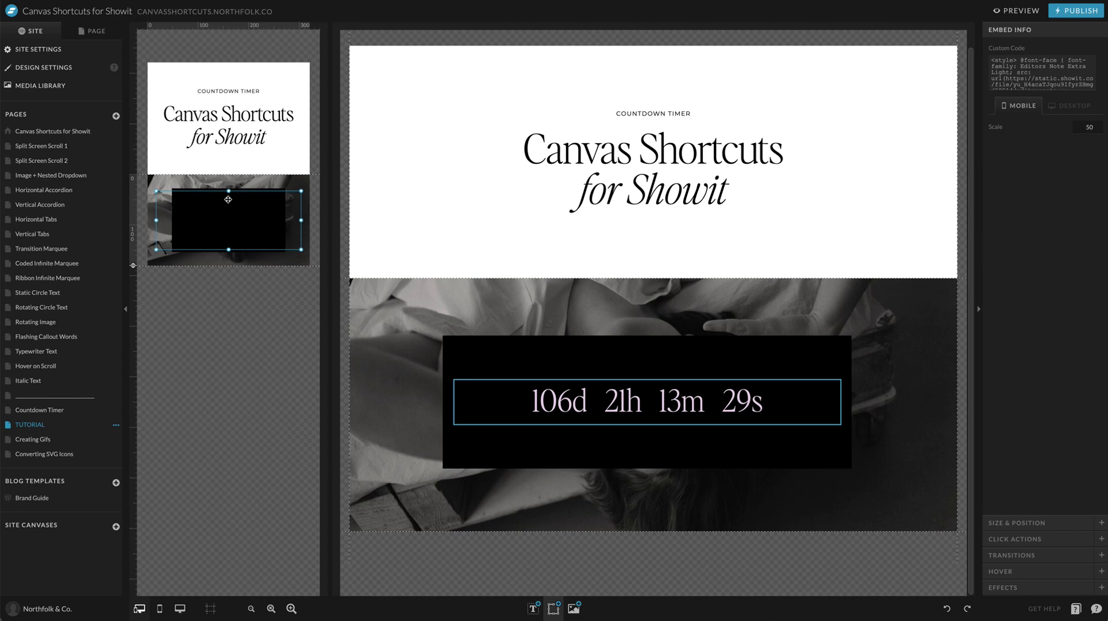
{"action": "left_click_drag", "start_coordinate": [230, 191], "coordinate": [309, 220]}
{"action": "left_click", "coordinate": [229, 199]}
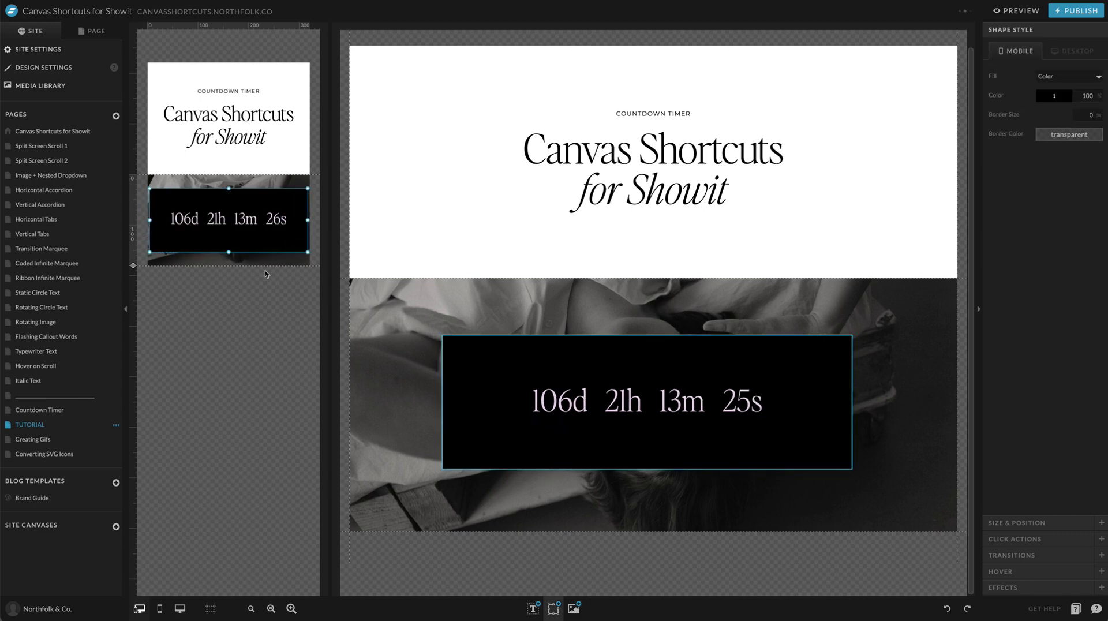
- Open the Countdown Timer page and inspect its pink countdown and photo sections
{"action": "left_click", "coordinate": [529, 337]}
{"action": "left_click", "coordinate": [569, 397]}
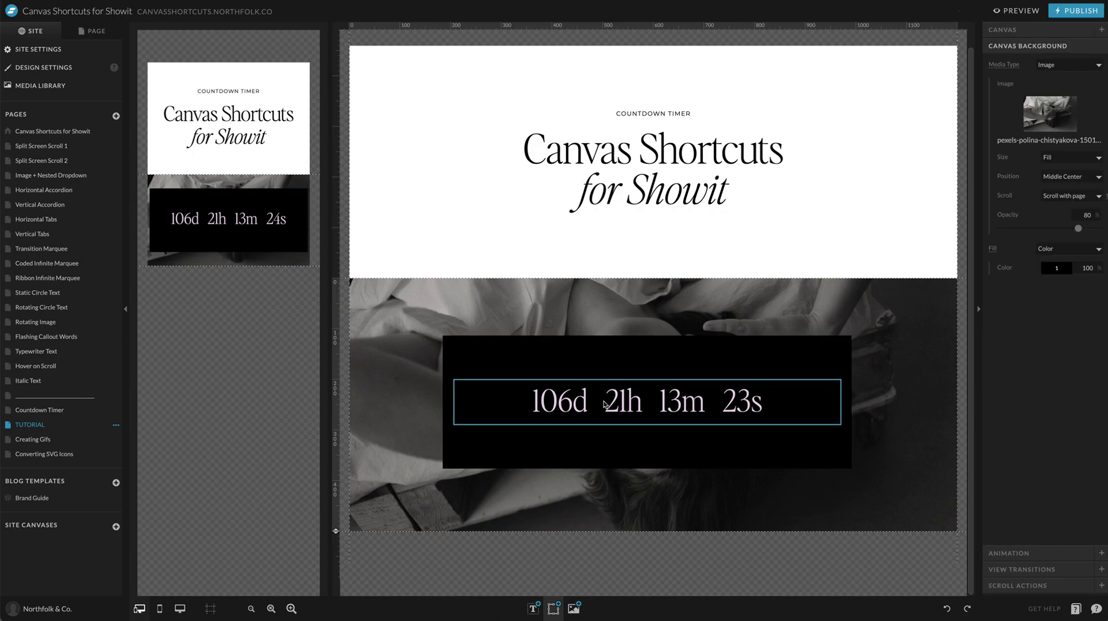
{"action": "left_click", "coordinate": [55, 411]}
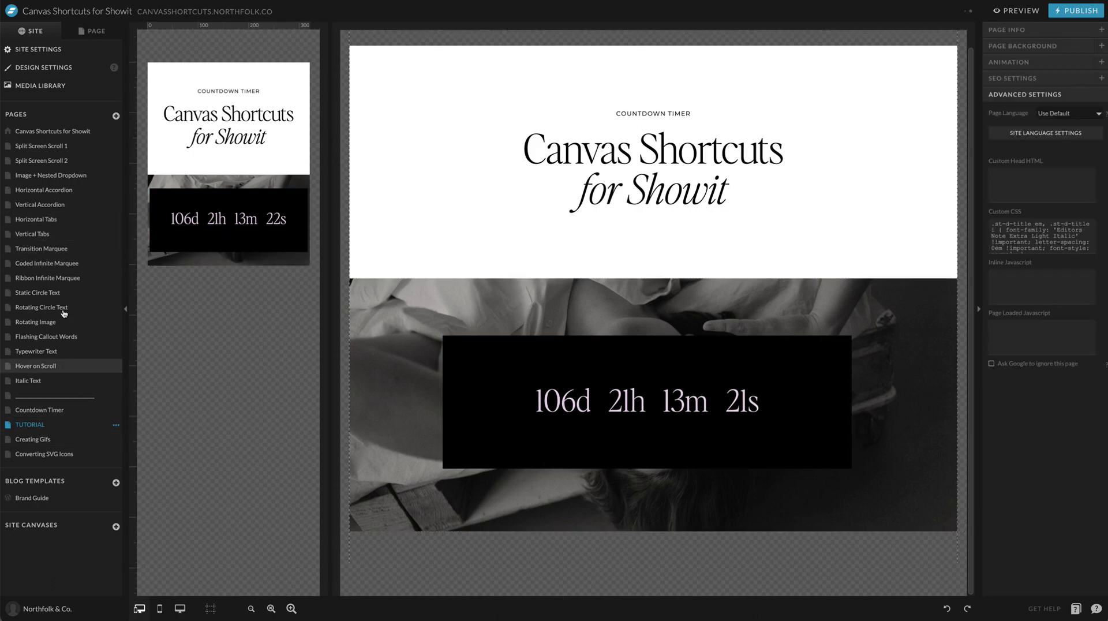
{"action": "scroll", "coordinate": [539, 413], "scroll_direction": "down", "scroll_amount": 5}
{"action": "left_click", "coordinate": [744, 451]}
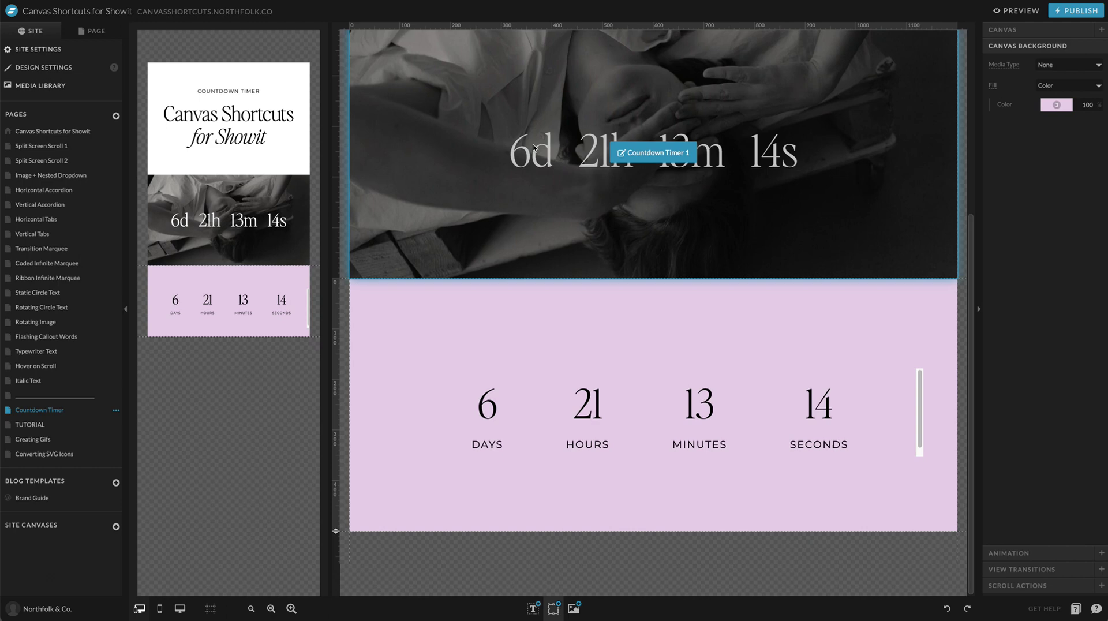
{"action": "left_click", "coordinate": [551, 172]}
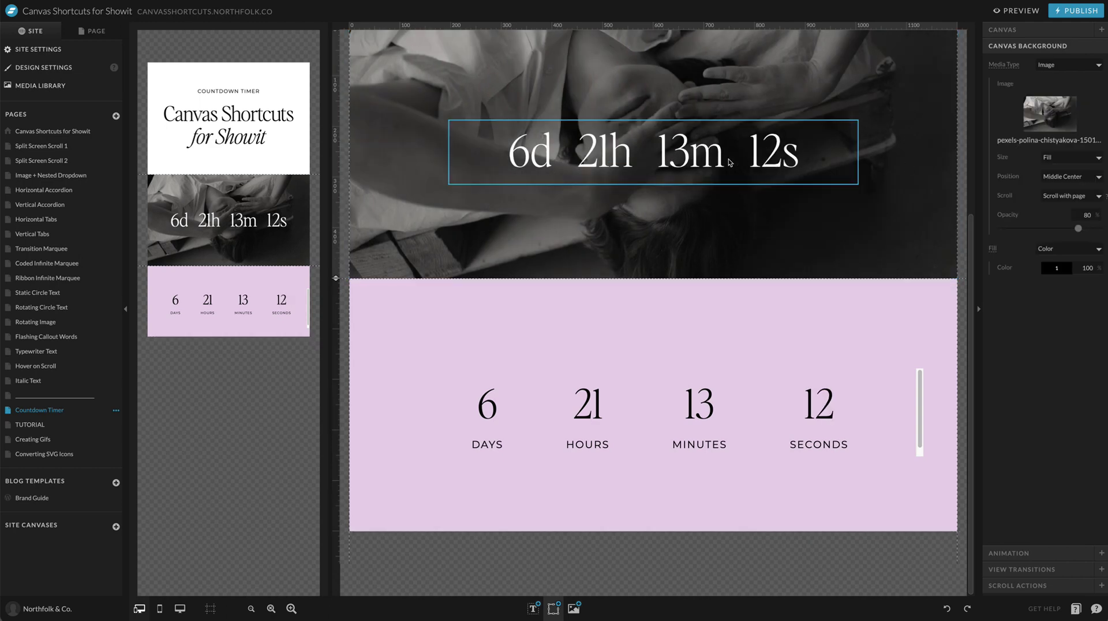
- Open the photo timer's code, enlarged, and locate the line writing the timer text
{"action": "double_click", "coordinate": [600, 162]}
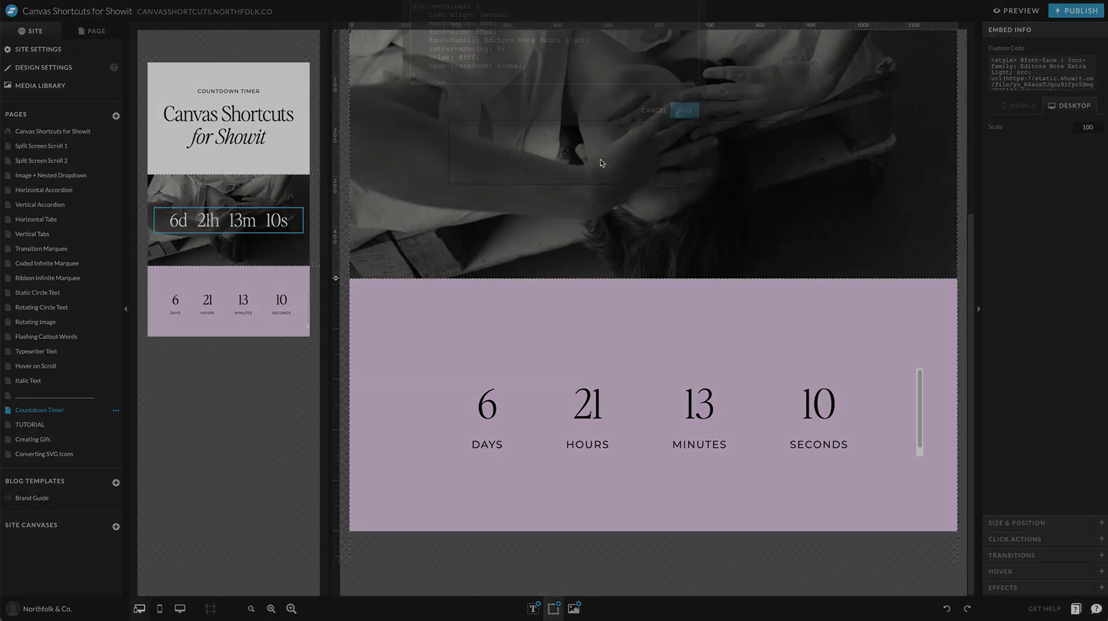
{"action": "left_click_drag", "start_coordinate": [695, 196], "coordinate": [694, 435]}
{"action": "scroll", "coordinate": [562, 316], "scroll_direction": "down", "scroll_amount": 3}
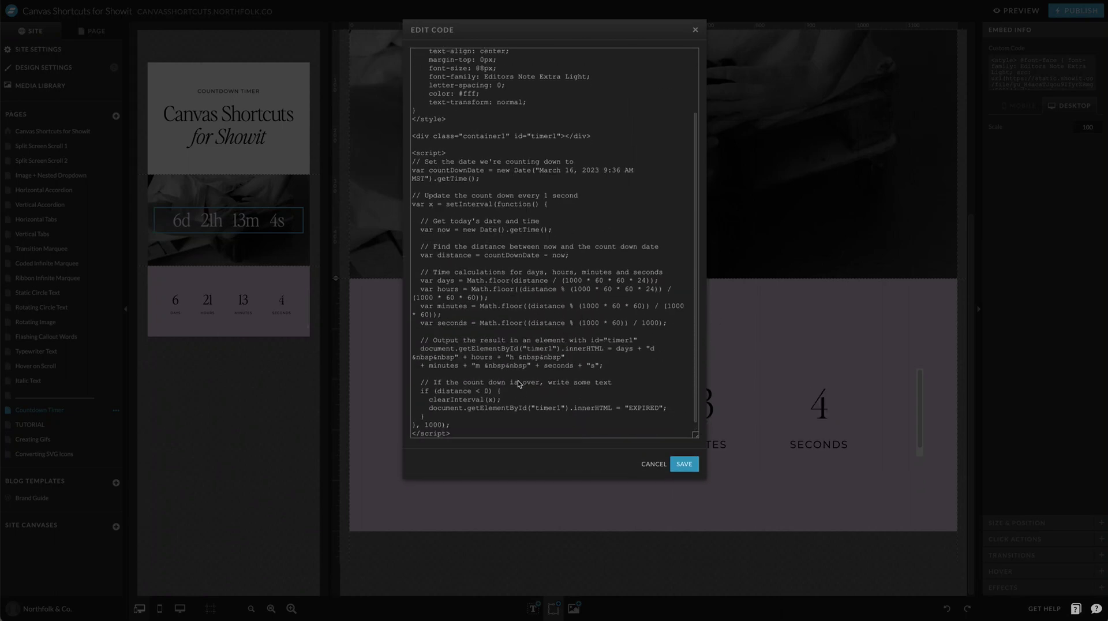
{"action": "left_click_drag", "start_coordinate": [427, 339], "coordinate": [485, 338]}
{"action": "left_click_drag", "start_coordinate": [419, 330], "coordinate": [645, 364]}
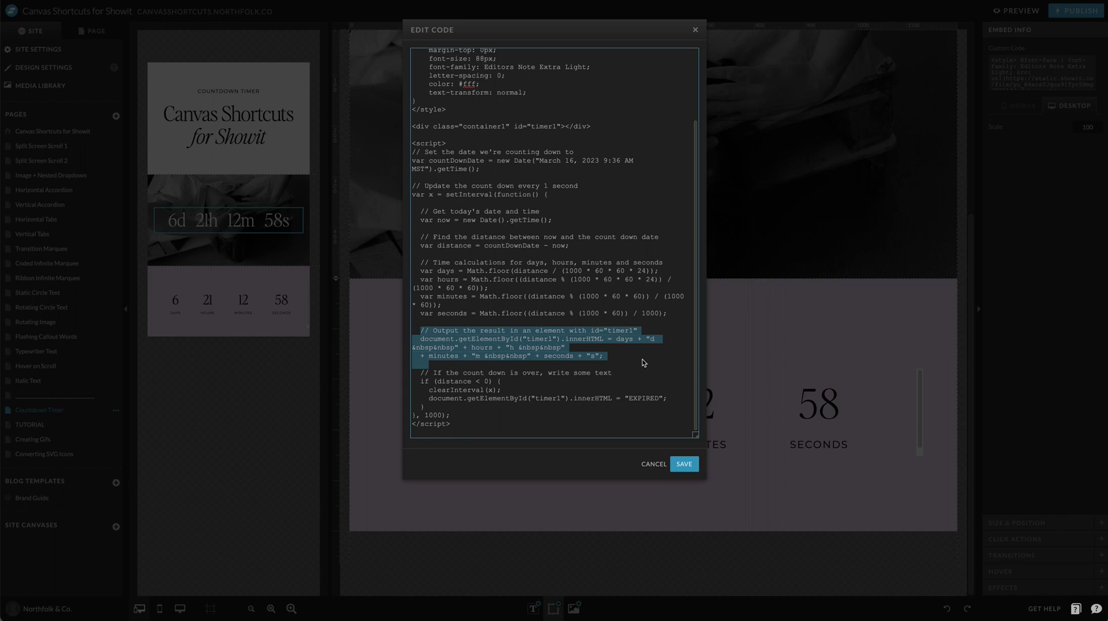
- Change the 'd' and 'h' labels to 'days' and 'hours' and save the code
{"action": "left_click", "coordinate": [569, 351]}
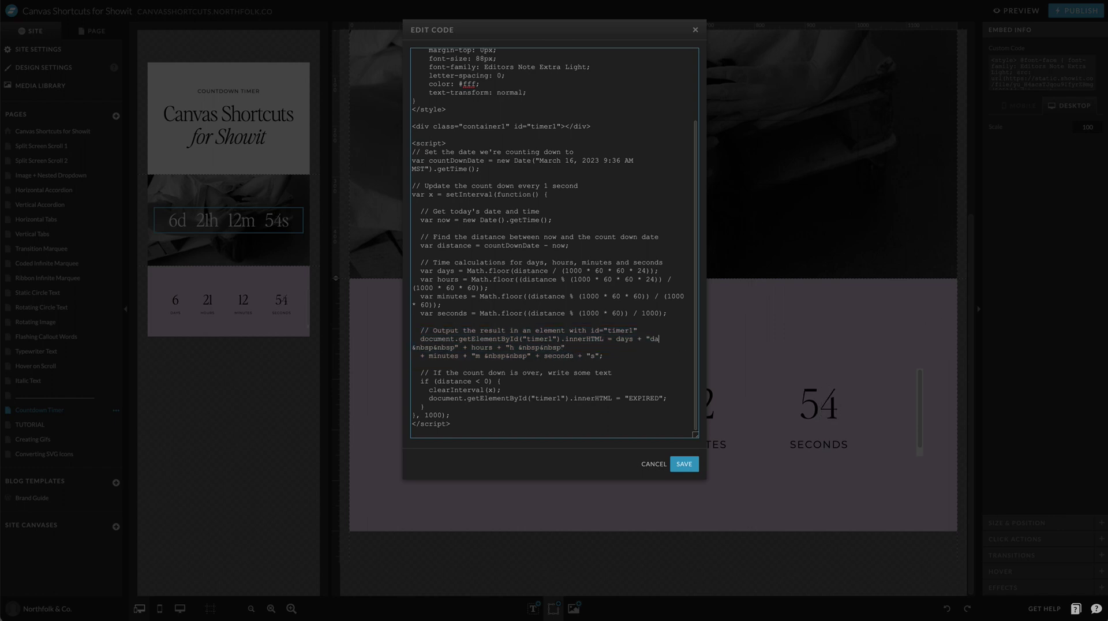
{"action": "type", "text": "ys"}
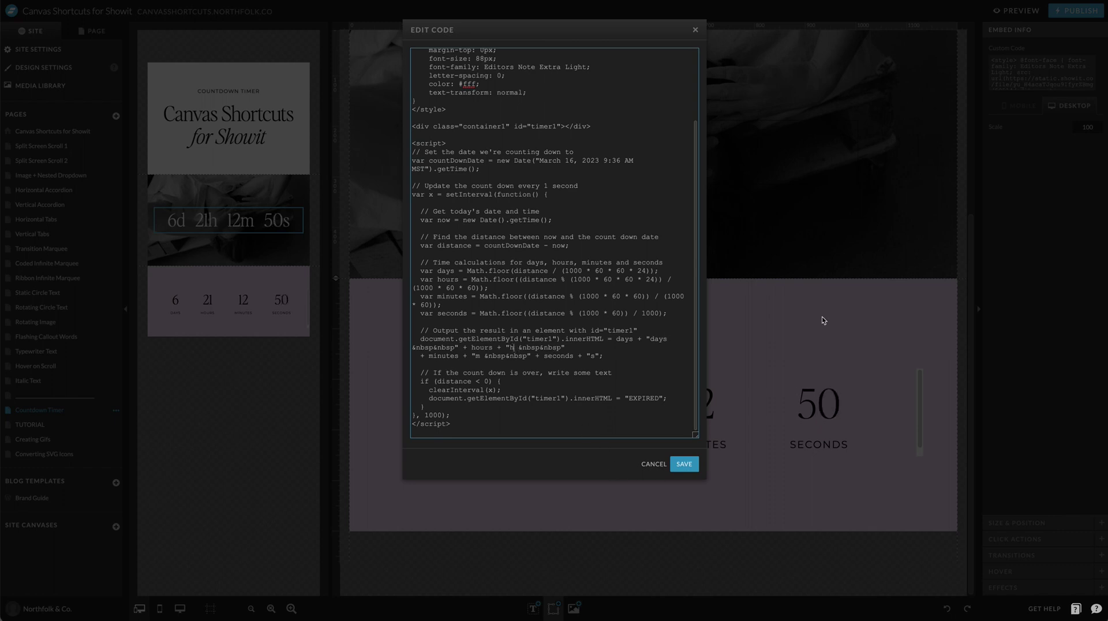
{"action": "type", "text": "ours"}
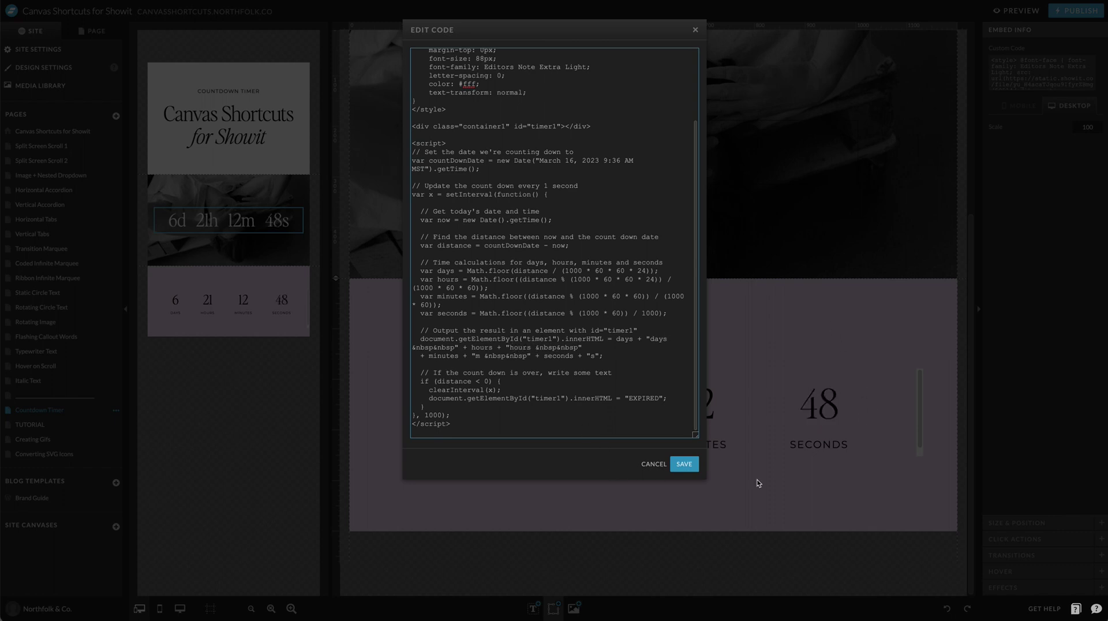
{"action": "left_click", "coordinate": [684, 463]}
{"action": "scroll", "coordinate": [729, 332], "scroll_direction": "up", "scroll_amount": 3}
{"action": "scroll", "coordinate": [729, 332], "scroll_direction": "down", "scroll_amount": 2}
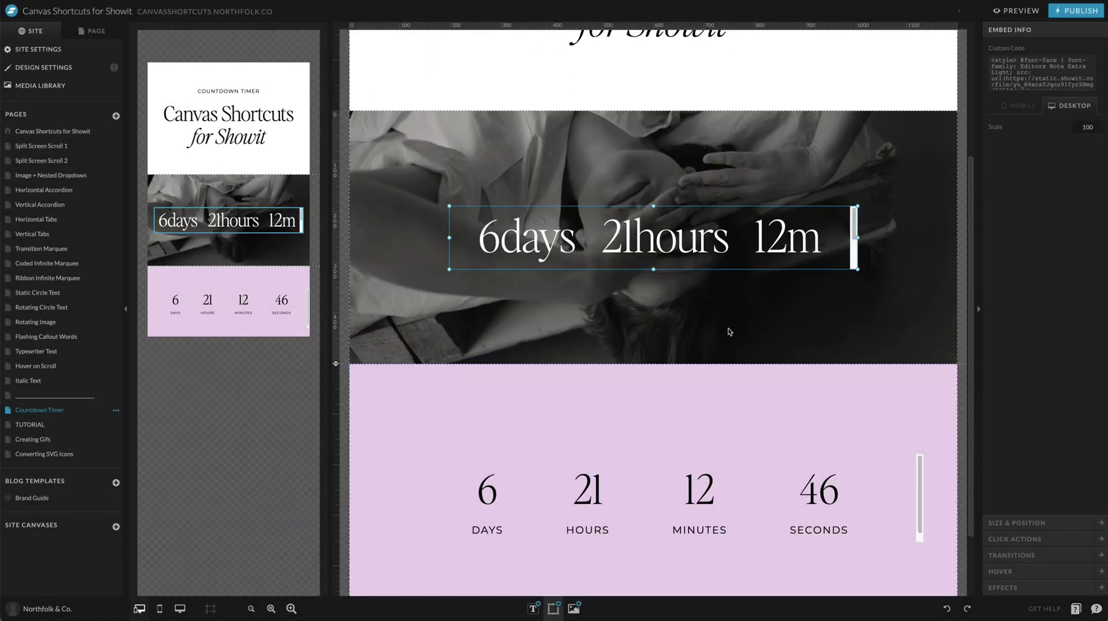
- Undo the label edit so the timer reads 6d 21h, then list the page's canvases
{"action": "left_click", "coordinate": [729, 332]}
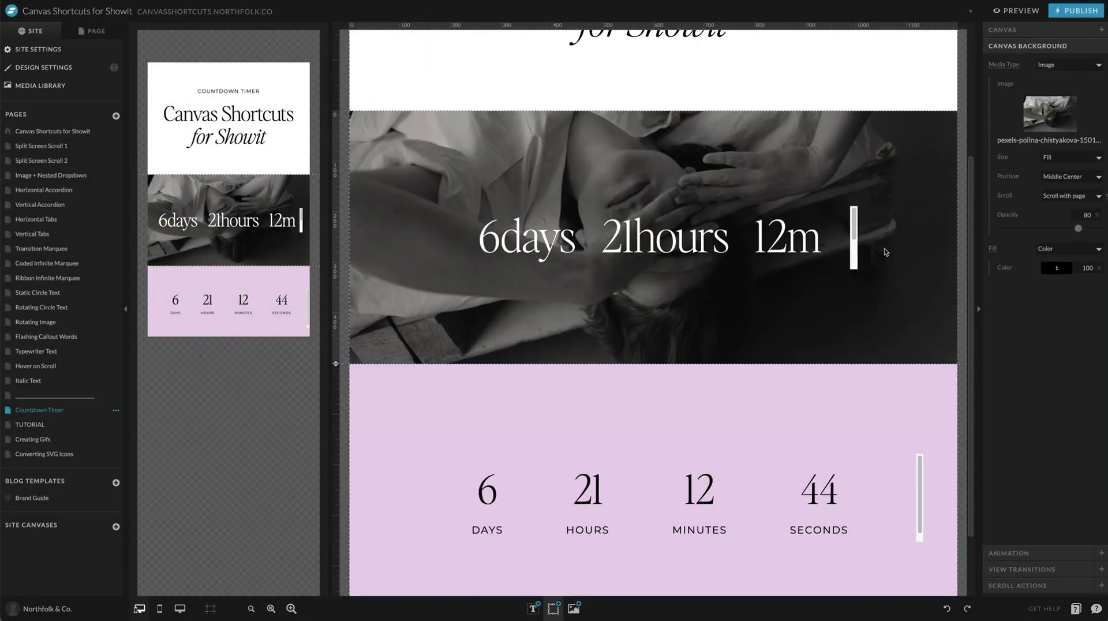
{"action": "key", "text": "ctrl+z"}
{"action": "scroll", "coordinate": [865, 300], "scroll_direction": "down", "scroll_amount": 2}
{"action": "left_click", "coordinate": [856, 339]}
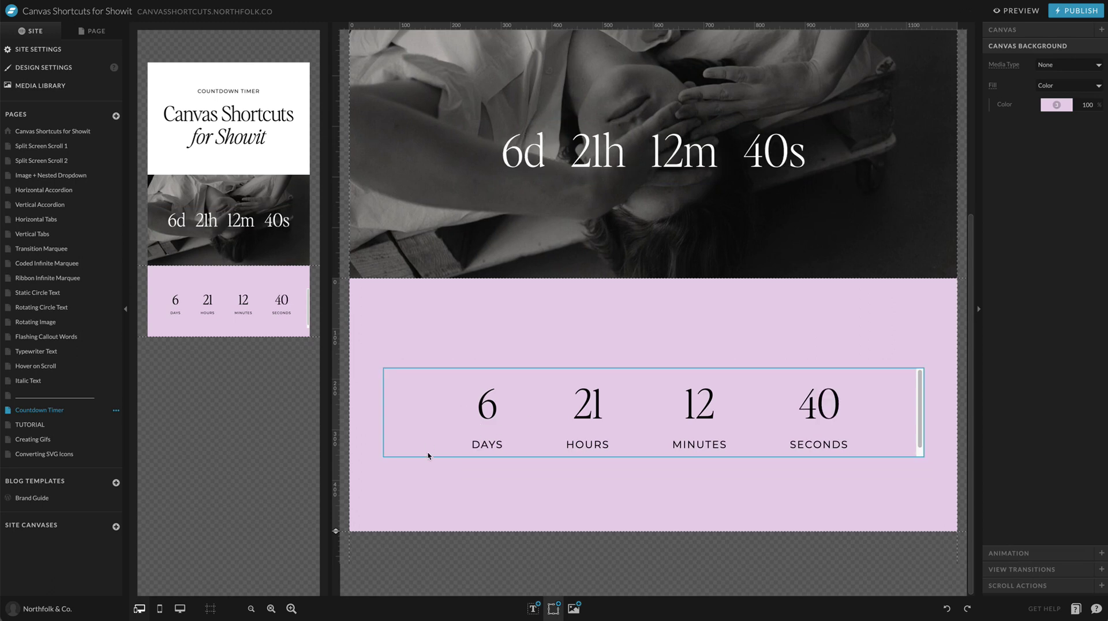
{"action": "mouse_move", "coordinate": [256, 116]}
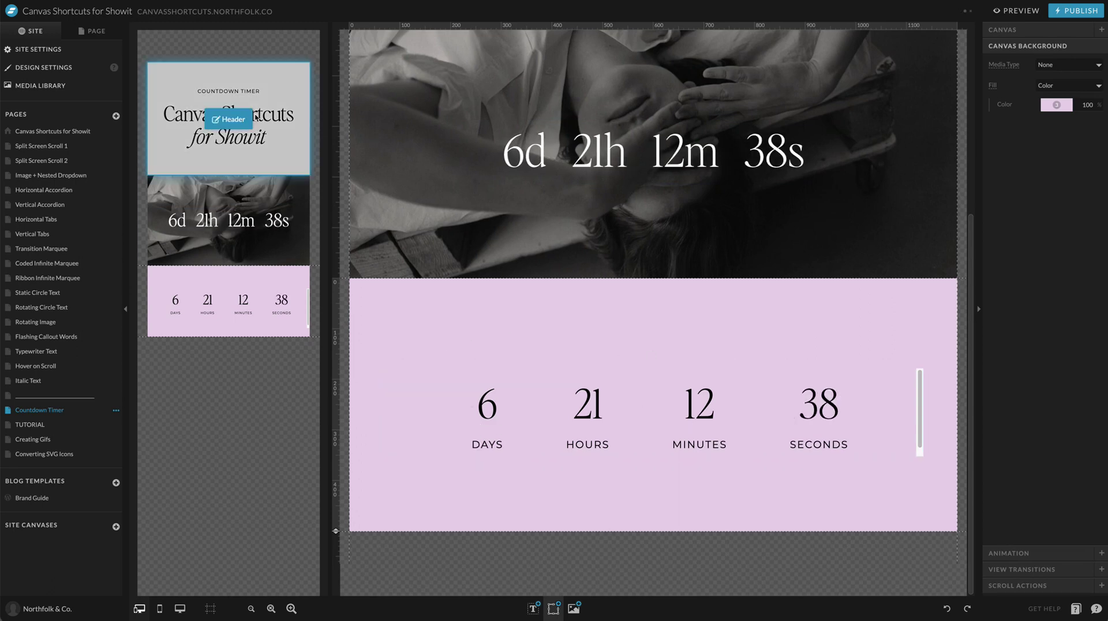
{"action": "left_click", "coordinate": [92, 31]}
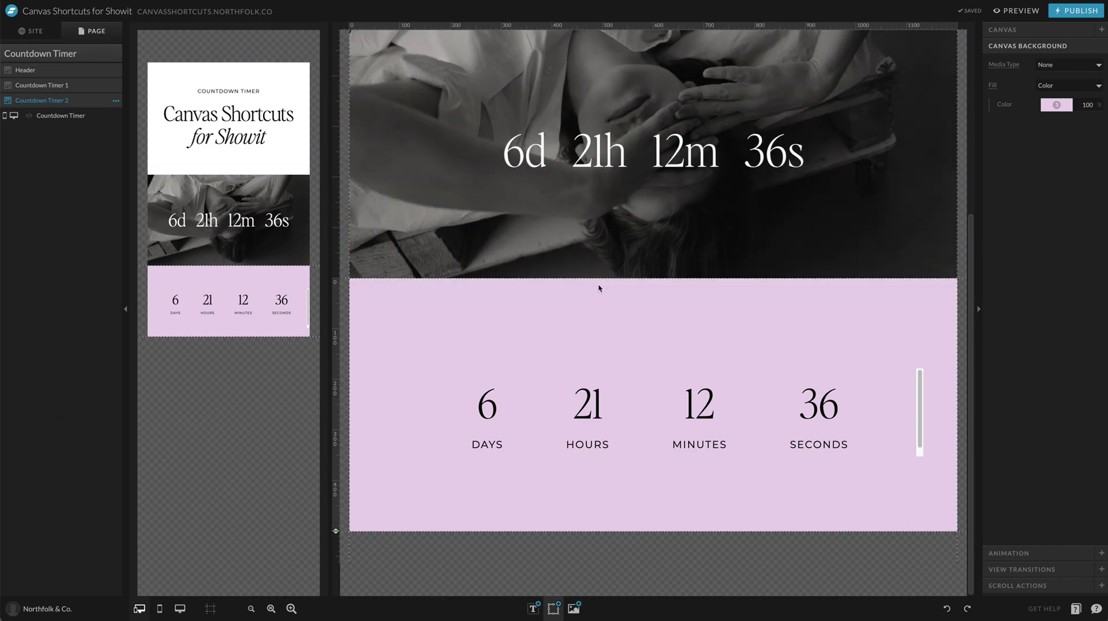
- Inspect the pink timer's code in an enlarged code box, then close it unchanged
{"action": "double_click", "coordinate": [616, 434]}
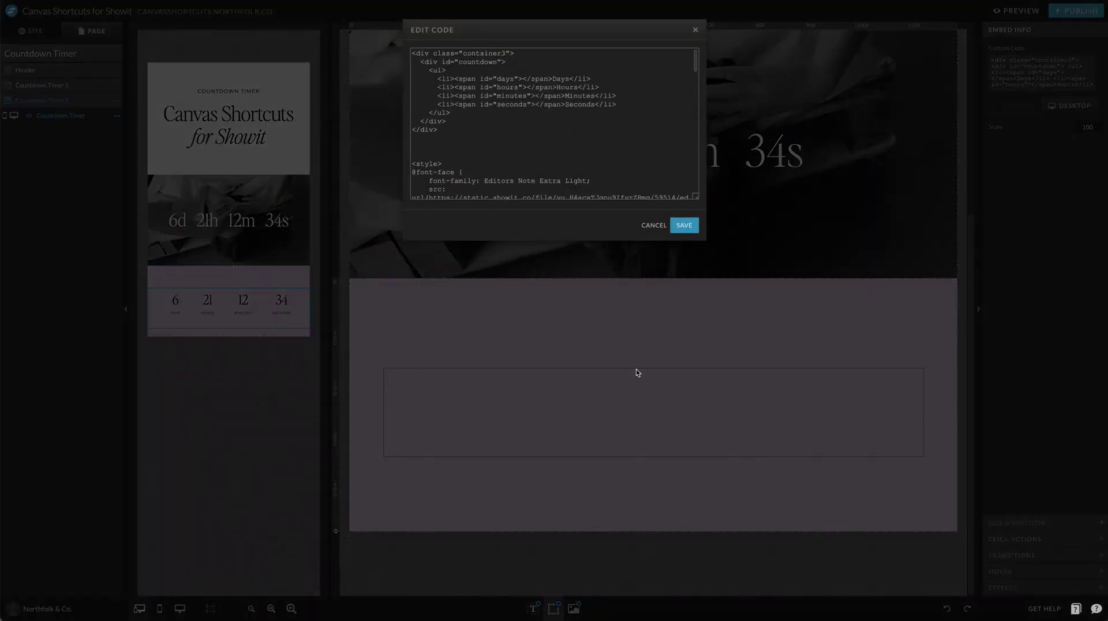
{"action": "left_click_drag", "start_coordinate": [694, 195], "coordinate": [695, 385]}
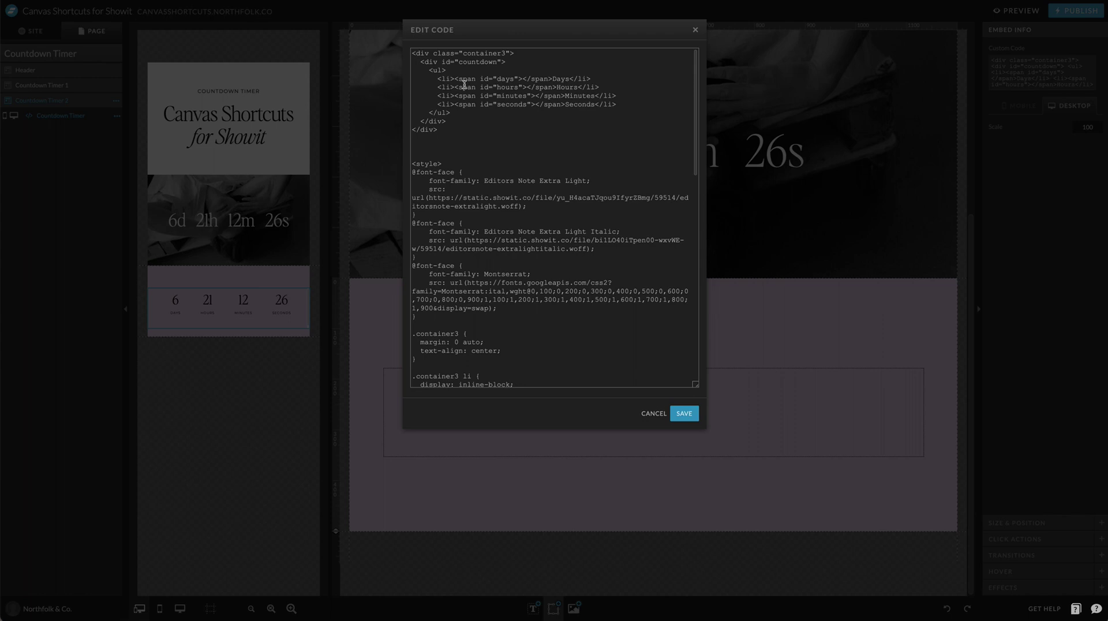
{"action": "scroll", "coordinate": [612, 114], "scroll_direction": "down", "scroll_amount": 5}
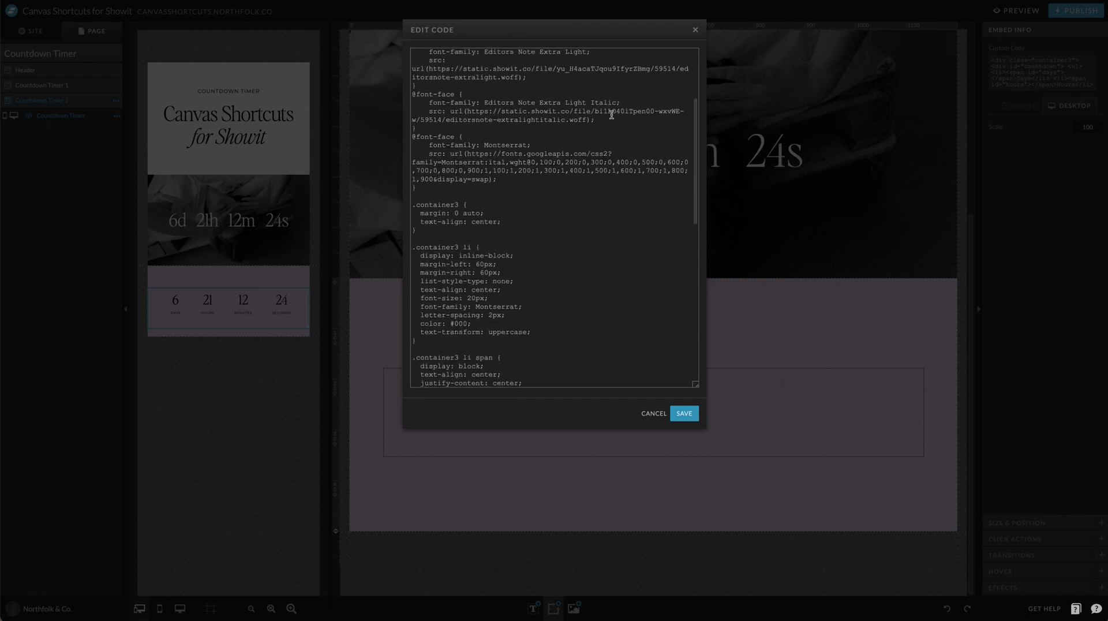
{"action": "left_click_drag", "start_coordinate": [695, 385], "coordinate": [695, 476]}
{"action": "scroll", "coordinate": [564, 265], "scroll_direction": "up", "scroll_amount": 5}
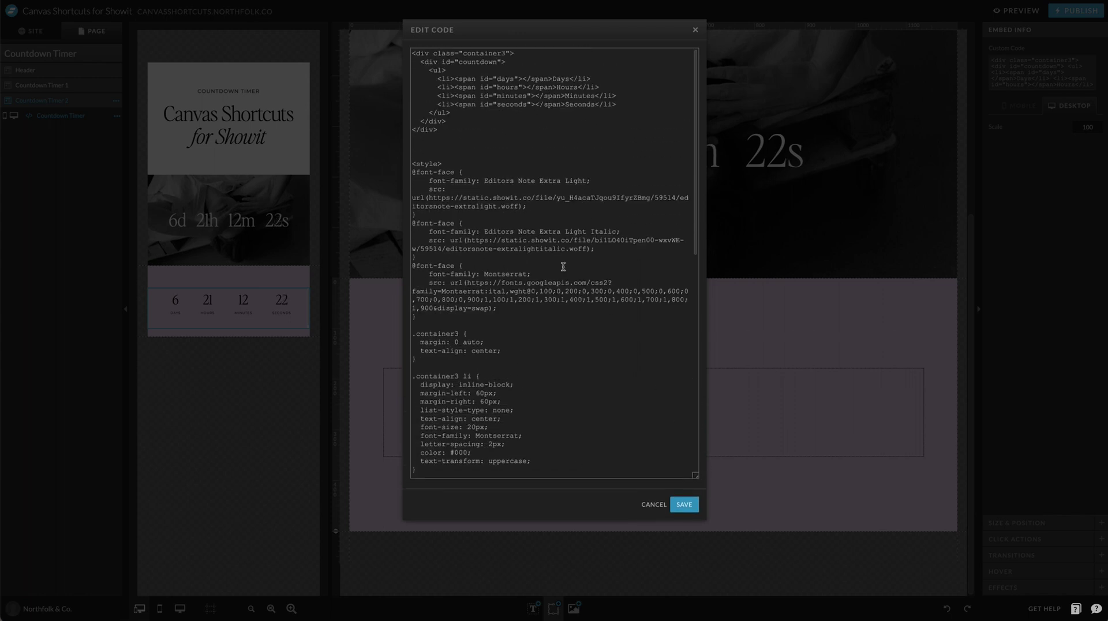
{"action": "scroll", "coordinate": [539, 247], "scroll_direction": "down", "scroll_amount": 1}
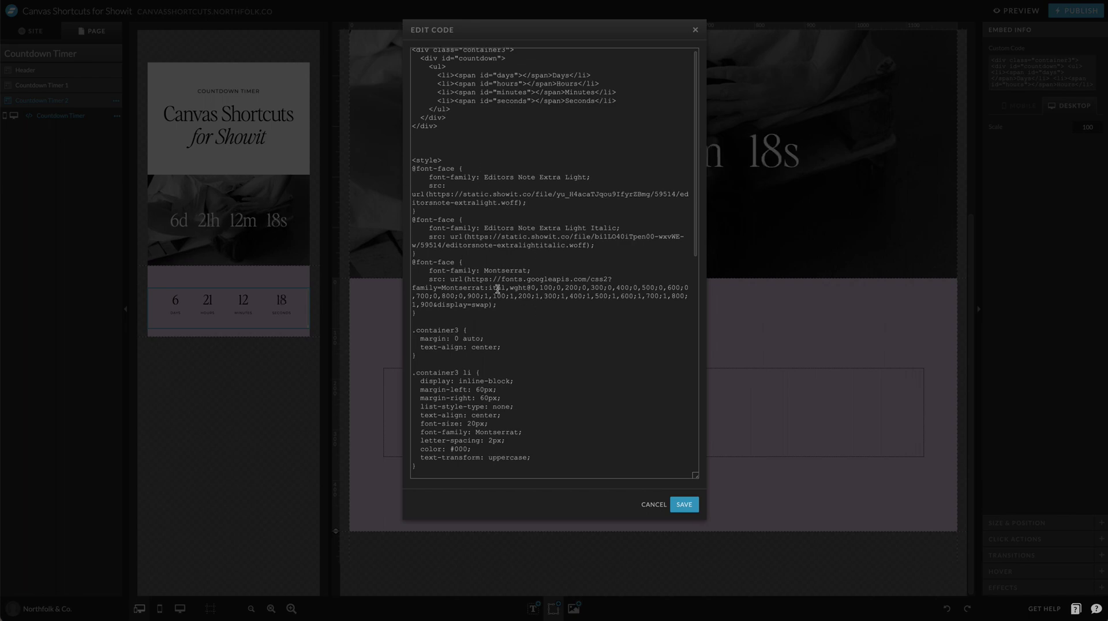
{"action": "scroll", "coordinate": [514, 282], "scroll_direction": "up", "scroll_amount": 1}
{"action": "left_click", "coordinate": [652, 505]}
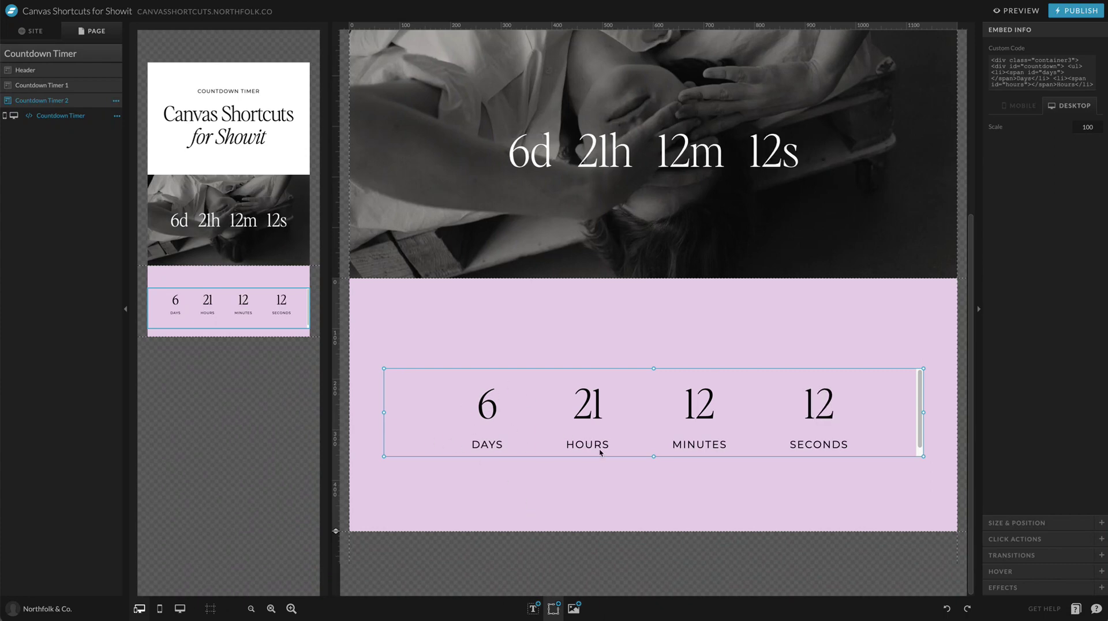
- Reopen the pink timer's code, highlight the .container3 li style rule, then close the editor
{"action": "double_click", "coordinate": [695, 418]}
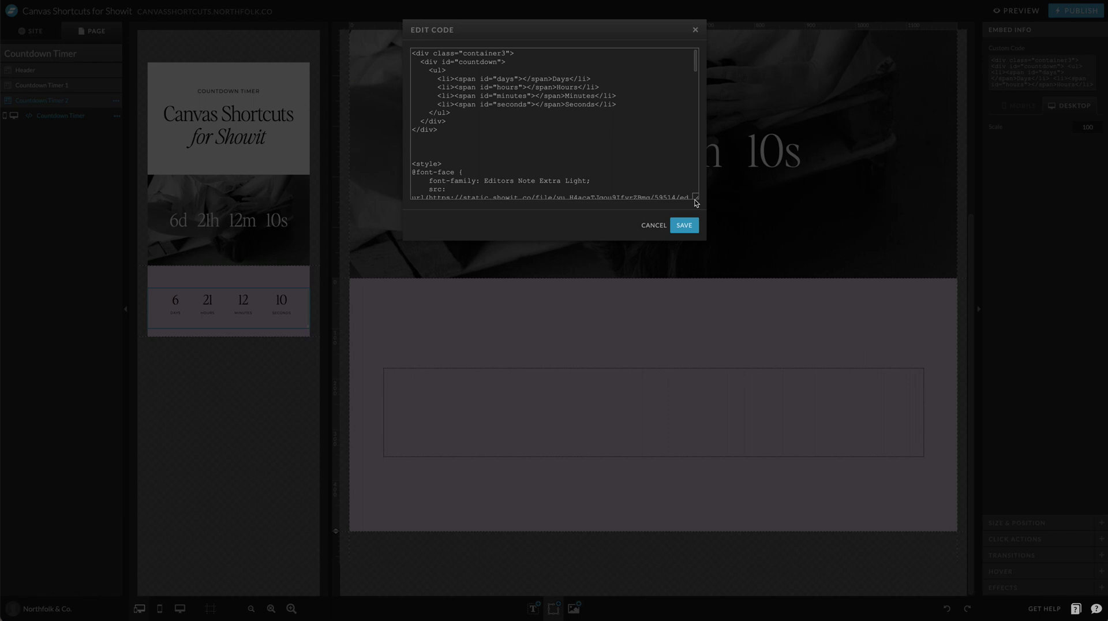
{"action": "left_click_drag", "start_coordinate": [690, 198], "coordinate": [693, 436]}
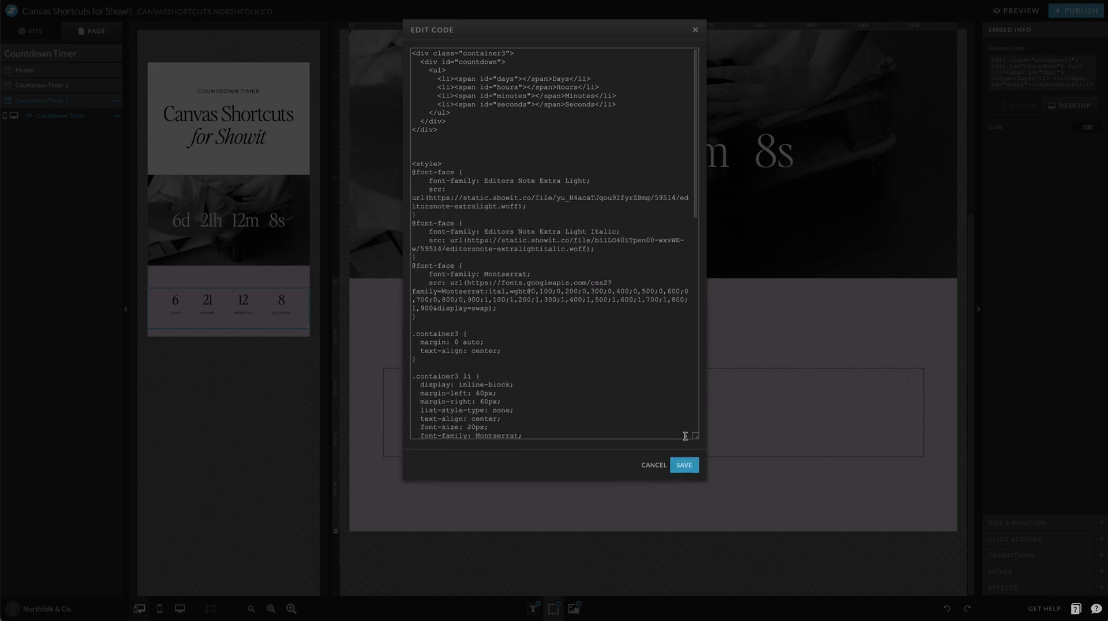
{"action": "scroll", "coordinate": [604, 355], "scroll_direction": "down", "scroll_amount": 10}
{"action": "scroll", "coordinate": [451, 108], "scroll_direction": "up", "scroll_amount": 3}
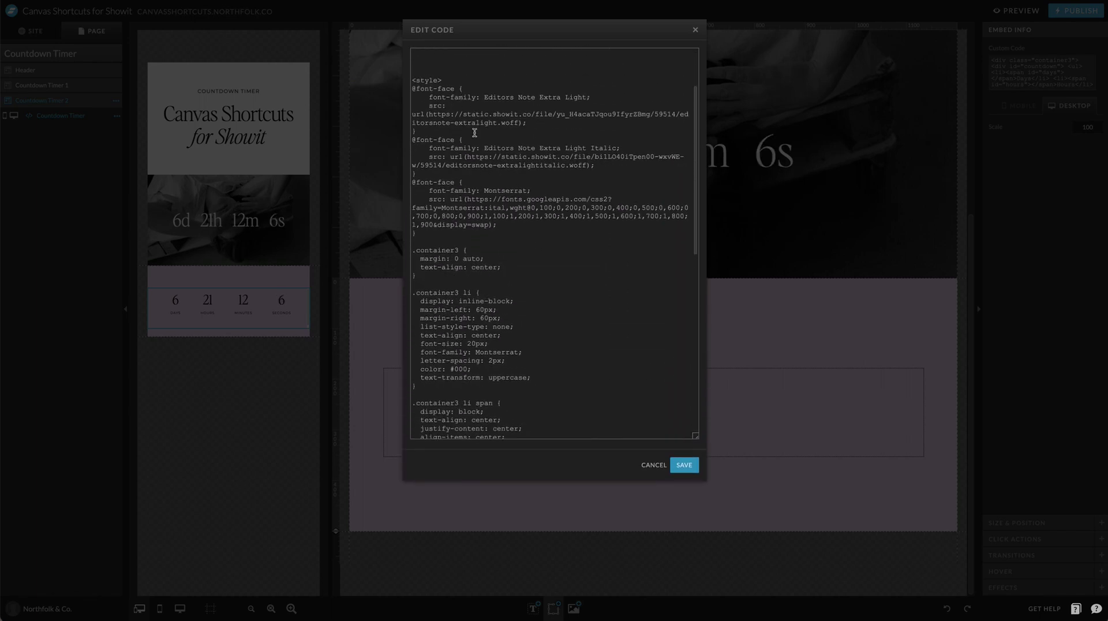
{"action": "scroll", "coordinate": [530, 216], "scroll_direction": "down", "scroll_amount": 3}
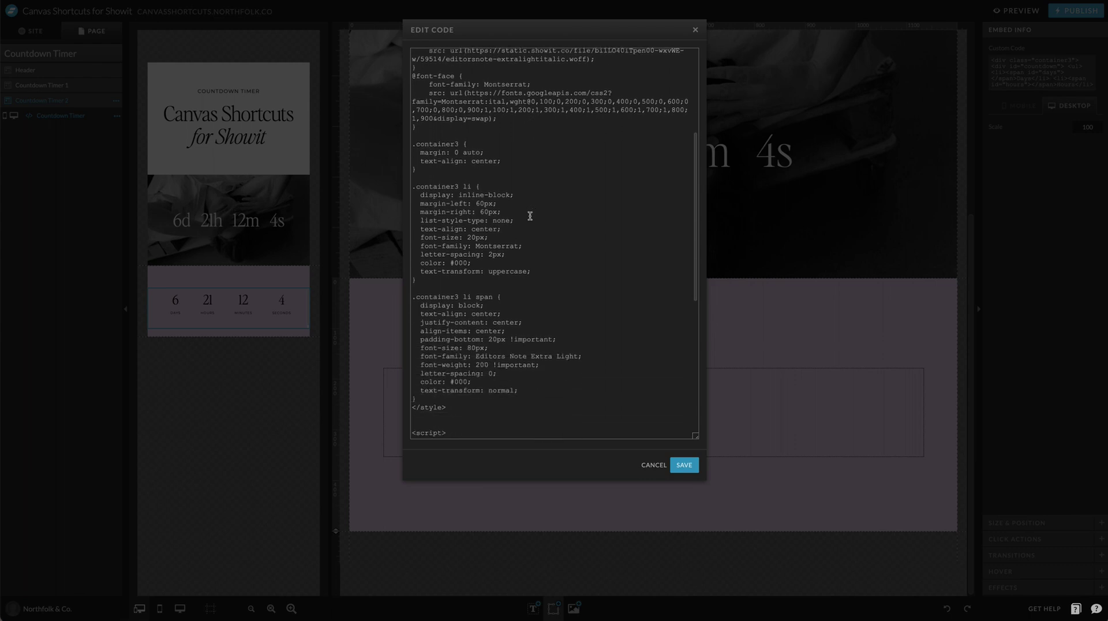
{"action": "scroll", "coordinate": [537, 248], "scroll_direction": "down", "scroll_amount": 1}
{"action": "left_click", "coordinate": [462, 207]}
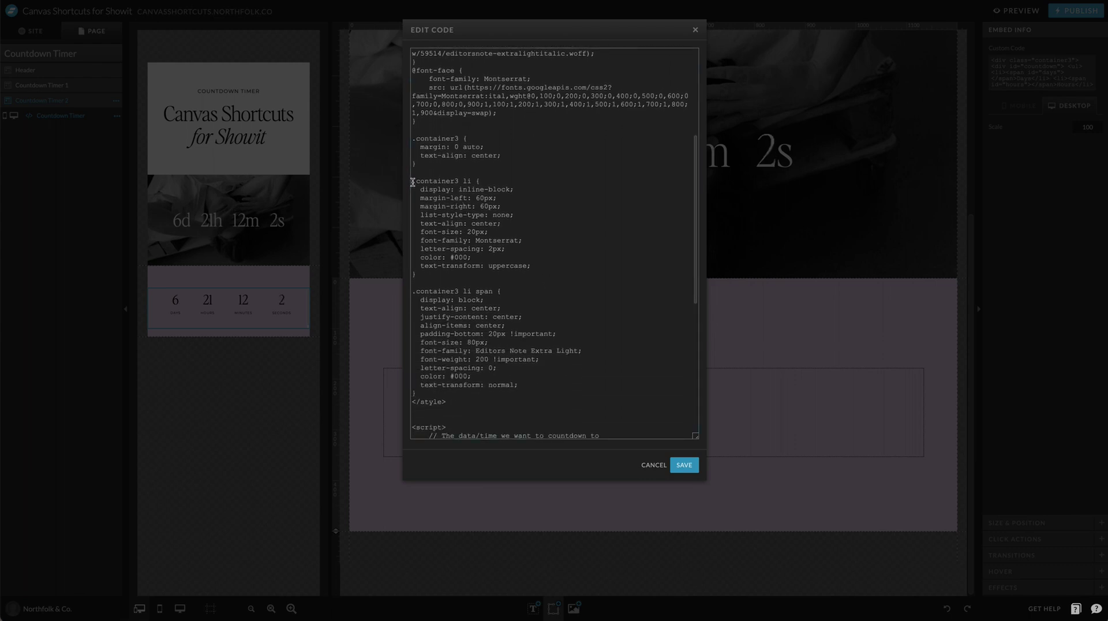
{"action": "left_click_drag", "start_coordinate": [541, 263], "coordinate": [400, 185]}
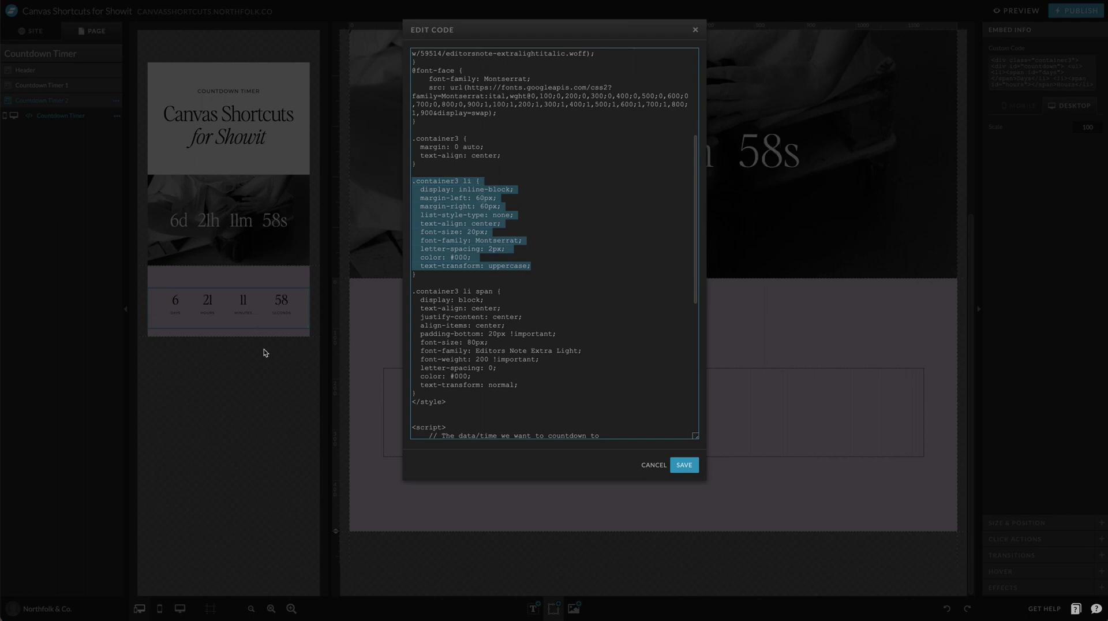
{"action": "left_click", "coordinate": [715, 355]}
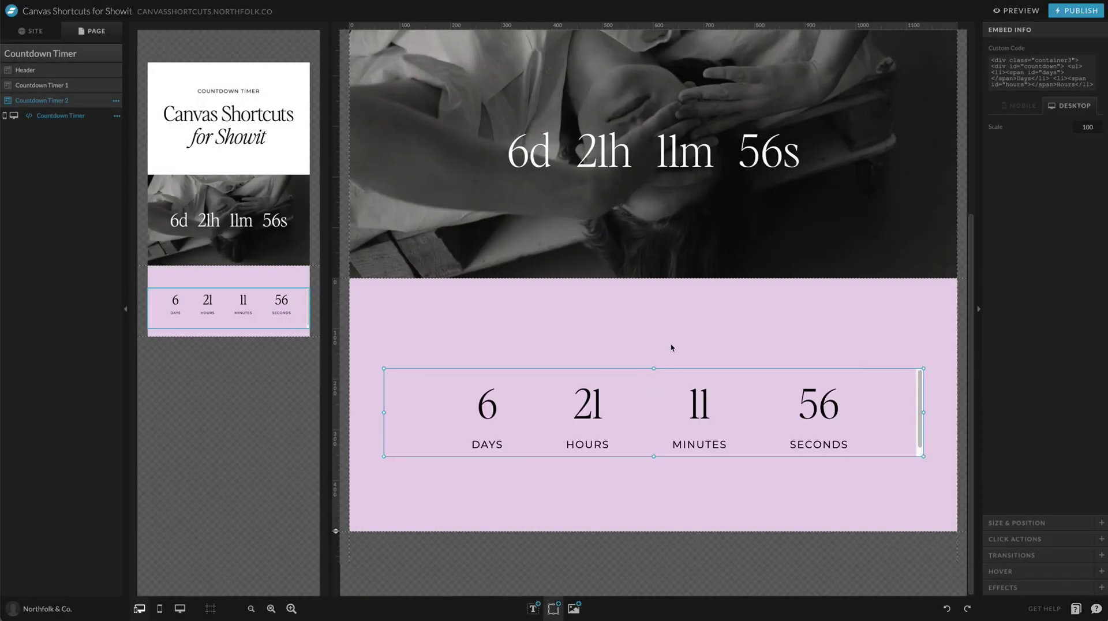
- Open the pink countdown's embed code and stretch the code box taller to show the CSS
{"action": "double_click", "coordinate": [631, 431]}
{"action": "scroll", "coordinate": [687, 191], "scroll_direction": "down", "scroll_amount": 5}
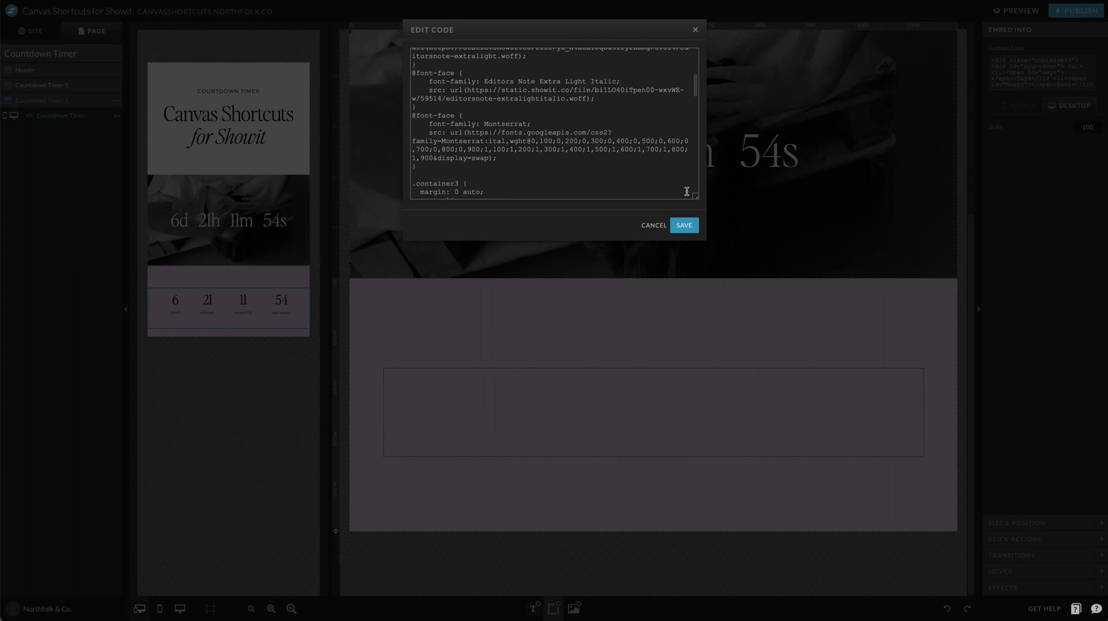
{"action": "left_click_drag", "start_coordinate": [695, 195], "coordinate": [695, 425]}
{"action": "scroll", "coordinate": [520, 238], "scroll_direction": "down", "scroll_amount": 4}
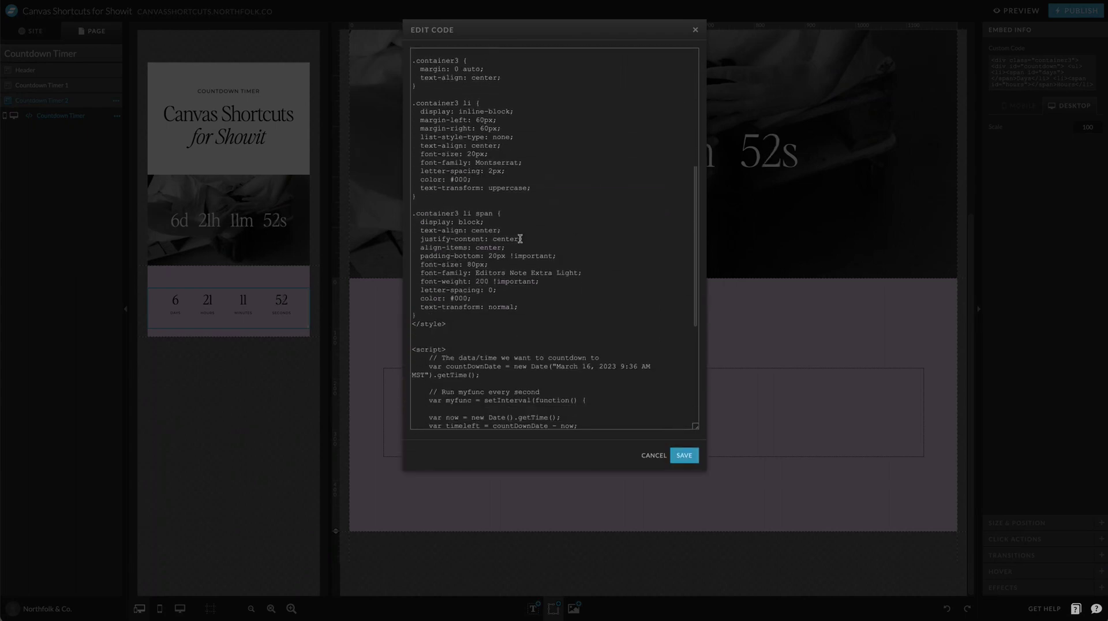
{"action": "left_click", "coordinate": [468, 222]}
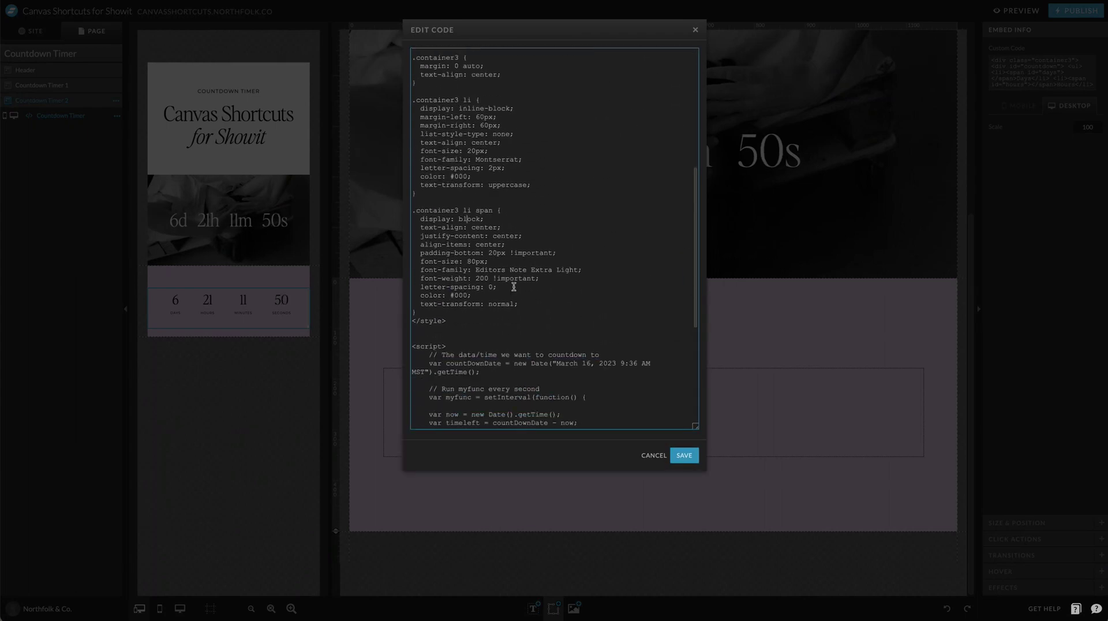
- Select the .container3 li rule, then the .container3 li span rule with its 80px digits
{"action": "left_click_drag", "start_coordinate": [479, 295], "coordinate": [413, 260]}
{"action": "left_click", "coordinate": [445, 210]}
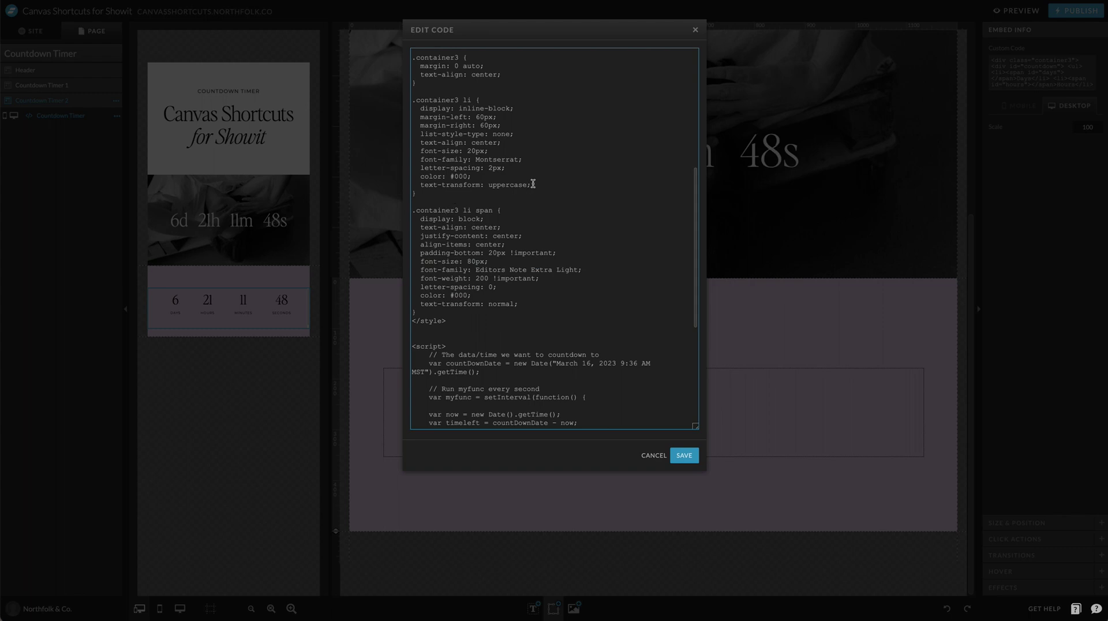
{"action": "left_click_drag", "start_coordinate": [533, 184], "coordinate": [404, 103]}
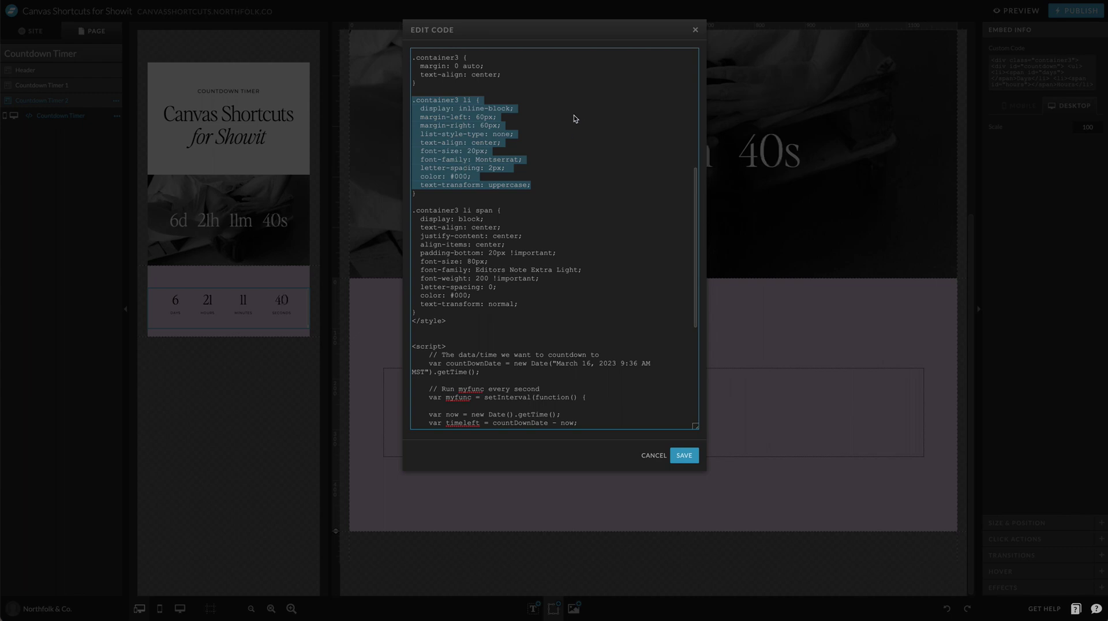
{"action": "left_click", "coordinate": [452, 135]}
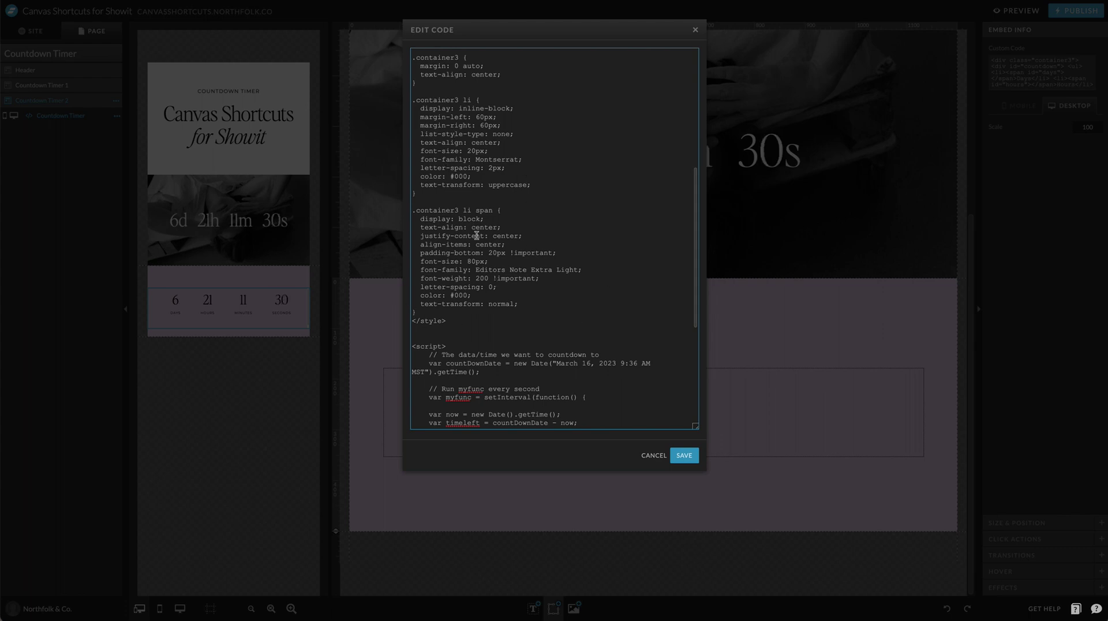
{"action": "scroll", "coordinate": [477, 236], "scroll_direction": "up", "scroll_amount": 3}
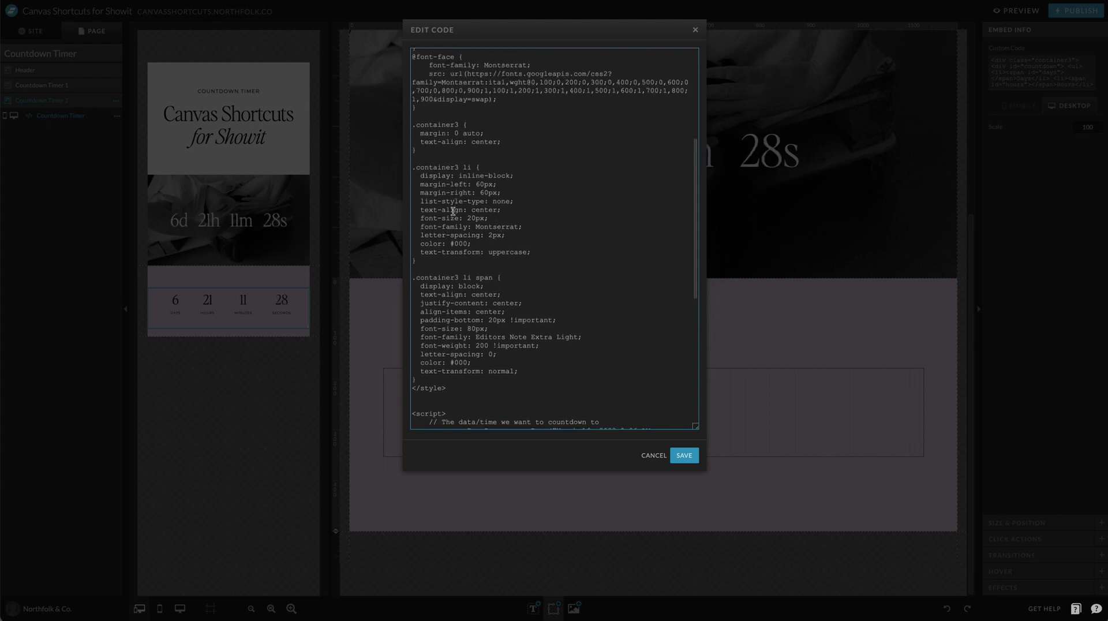
{"action": "scroll", "coordinate": [454, 211], "scroll_direction": "down", "scroll_amount": 2}
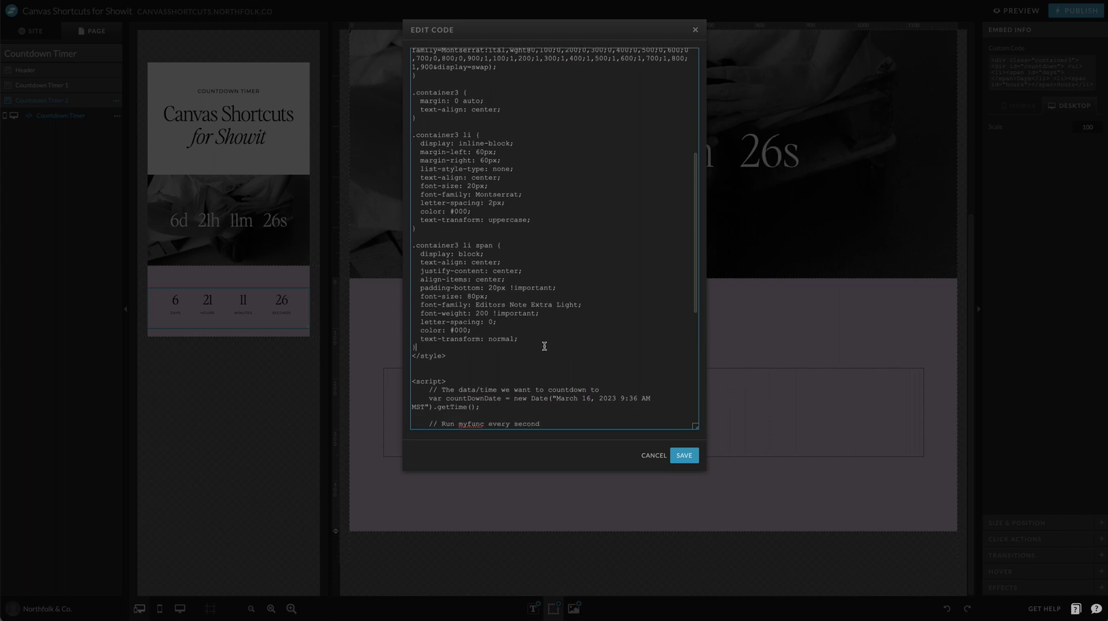
{"action": "left_click_drag", "start_coordinate": [544, 346], "coordinate": [384, 247]}
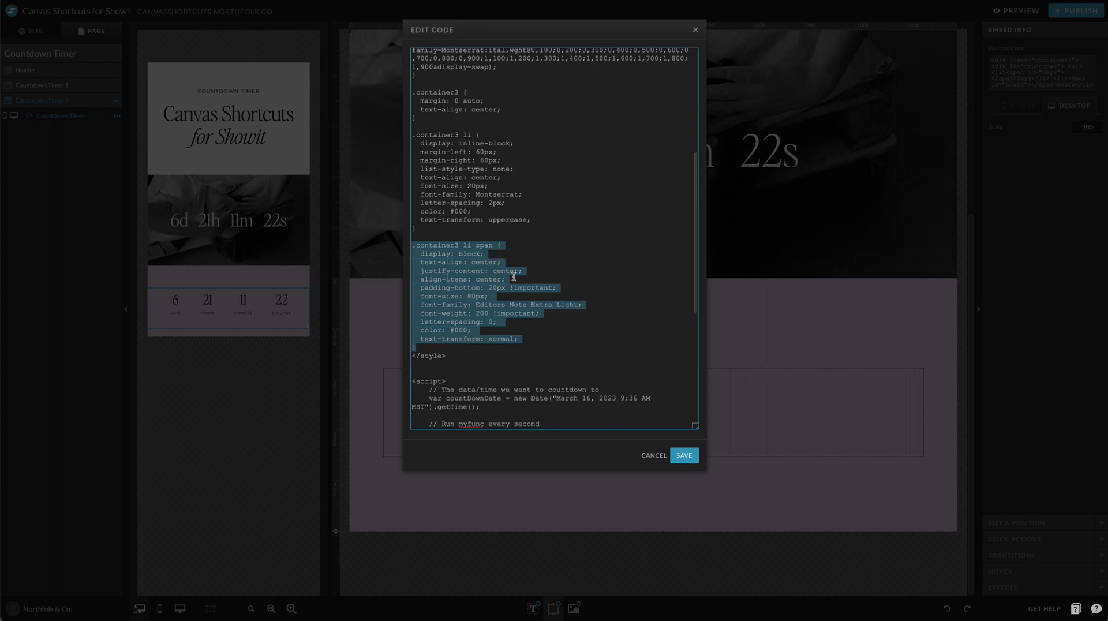
- Delete the blank line inside the .container3 rule after its text-align line
{"action": "left_click", "coordinate": [450, 305]}
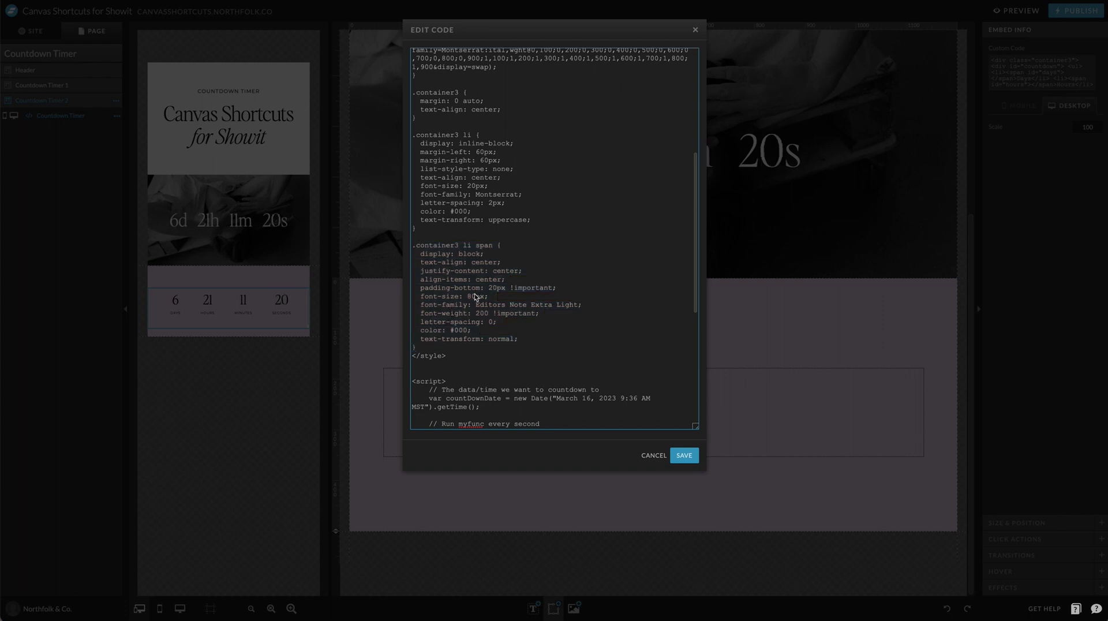
{"action": "left_click", "coordinate": [474, 297]}
{"action": "scroll", "coordinate": [549, 216], "scroll_direction": "up", "scroll_amount": 2}
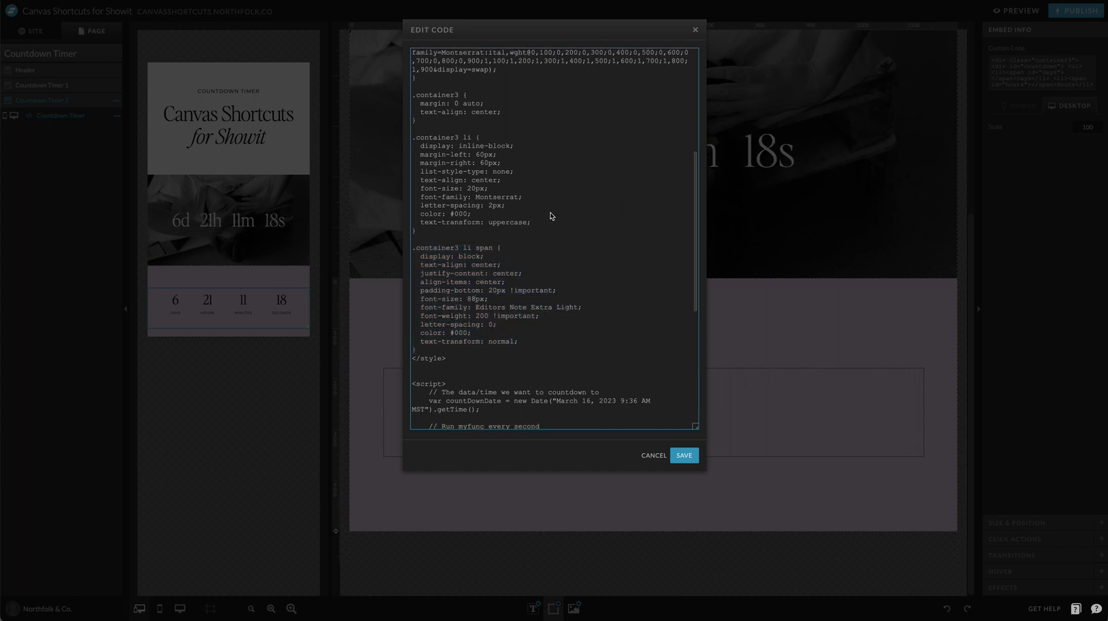
{"action": "left_click", "coordinate": [510, 187]}
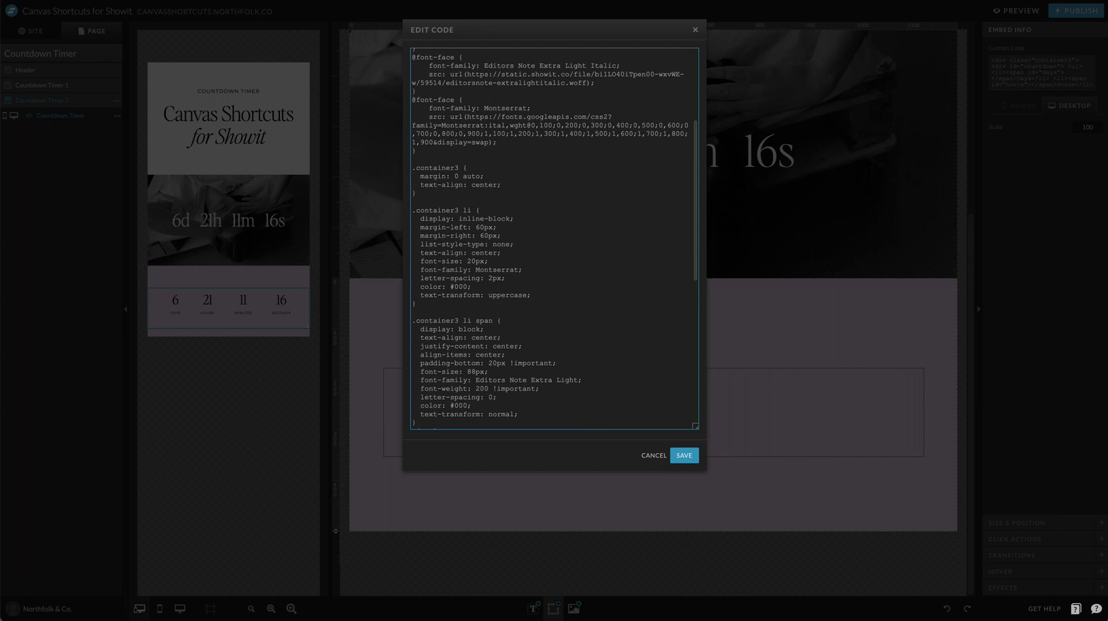
{"action": "scroll", "coordinate": [554, 238], "scroll_direction": "down", "scroll_amount": 4}
{"action": "scroll", "coordinate": [651, 206], "scroll_direction": "up", "scroll_amount": 5}
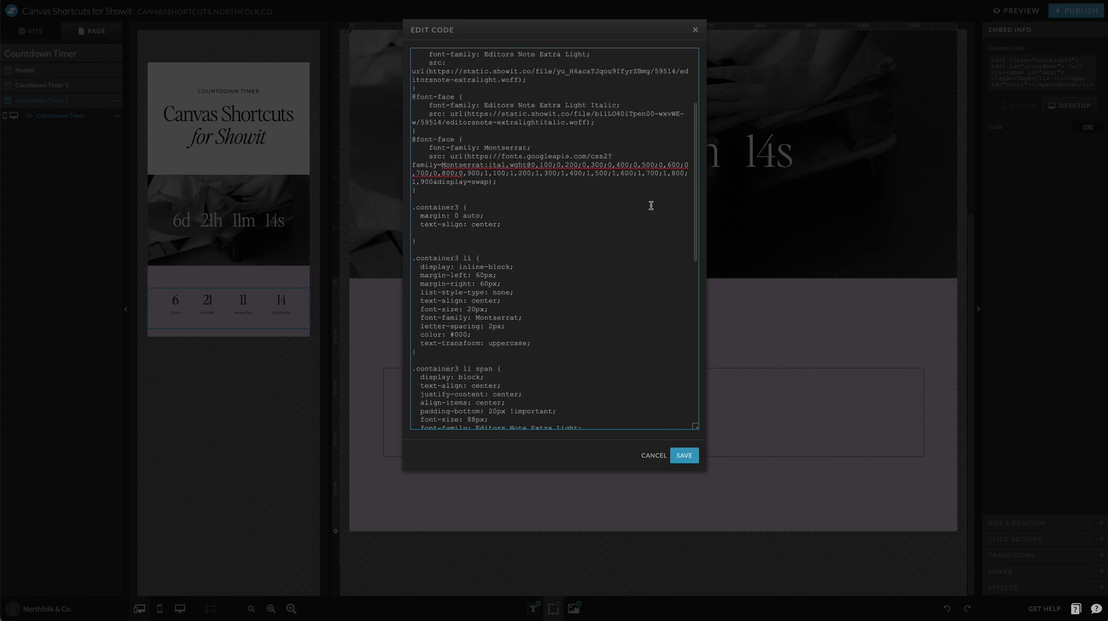
{"action": "key", "text": "Delete"}
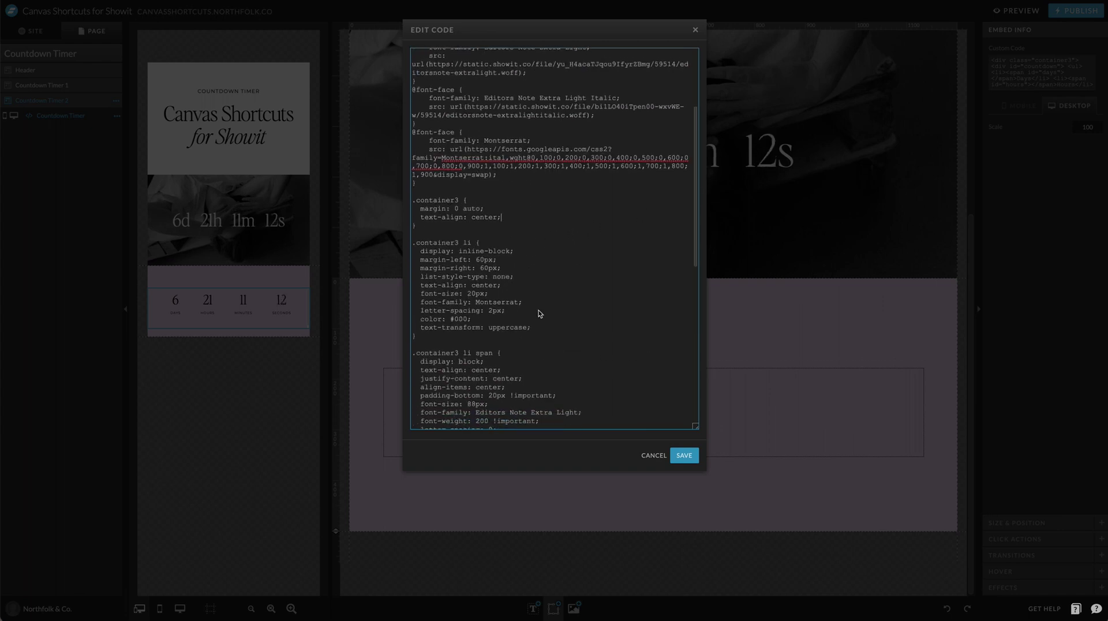
- Add a 'background-color: #fff;' line to the .container3 li rule
{"action": "scroll", "coordinate": [539, 317], "scroll_direction": "down", "scroll_amount": 1}
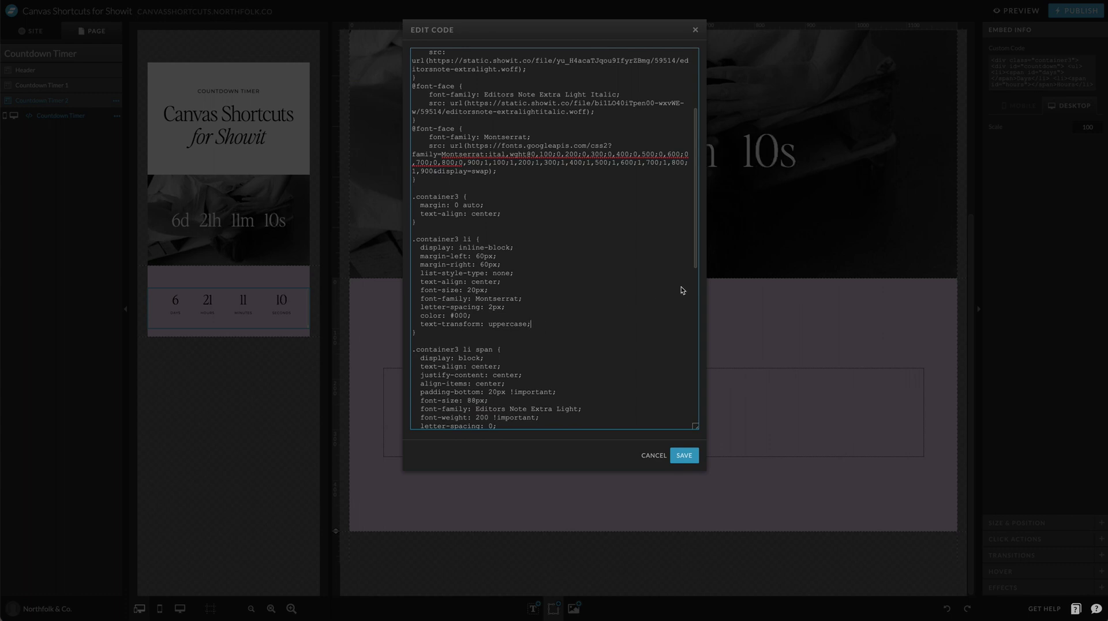
{"action": "key", "text": "Return"}
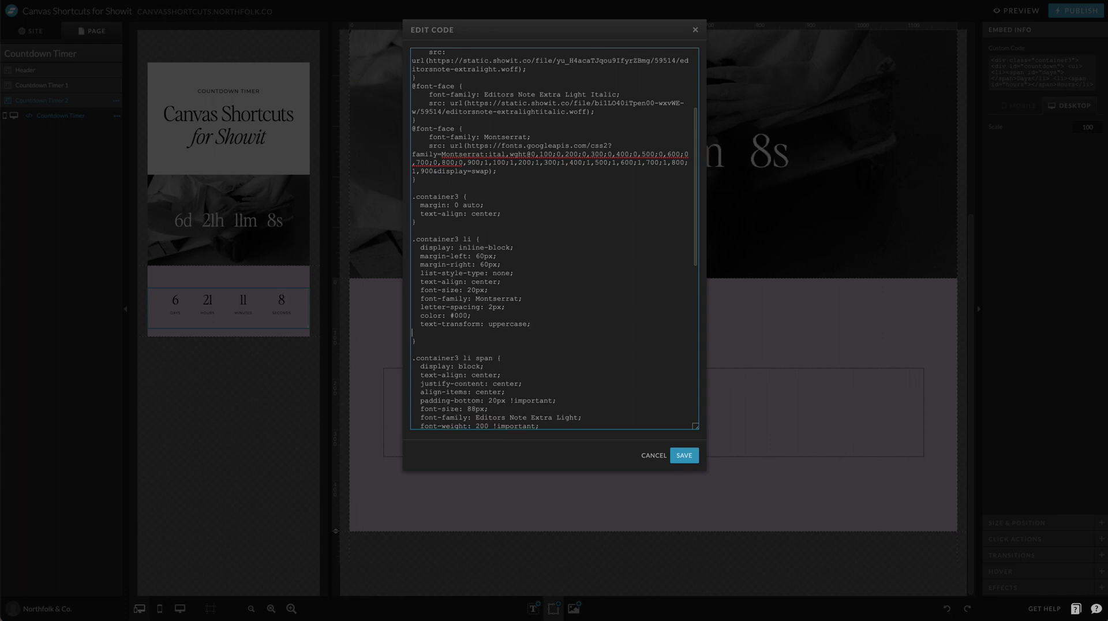
{"action": "type", "text": "backgroun"}
{"action": "type", "text": "d-color: "}
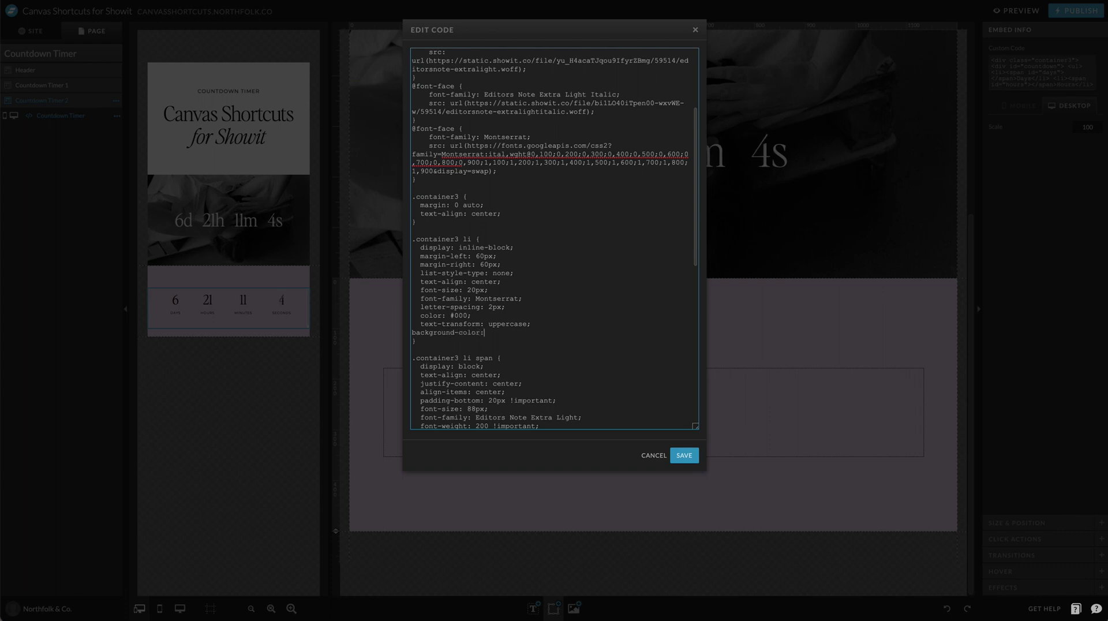
{"action": "type", "text": "#fff;"}
{"action": "key", "text": "Return"}
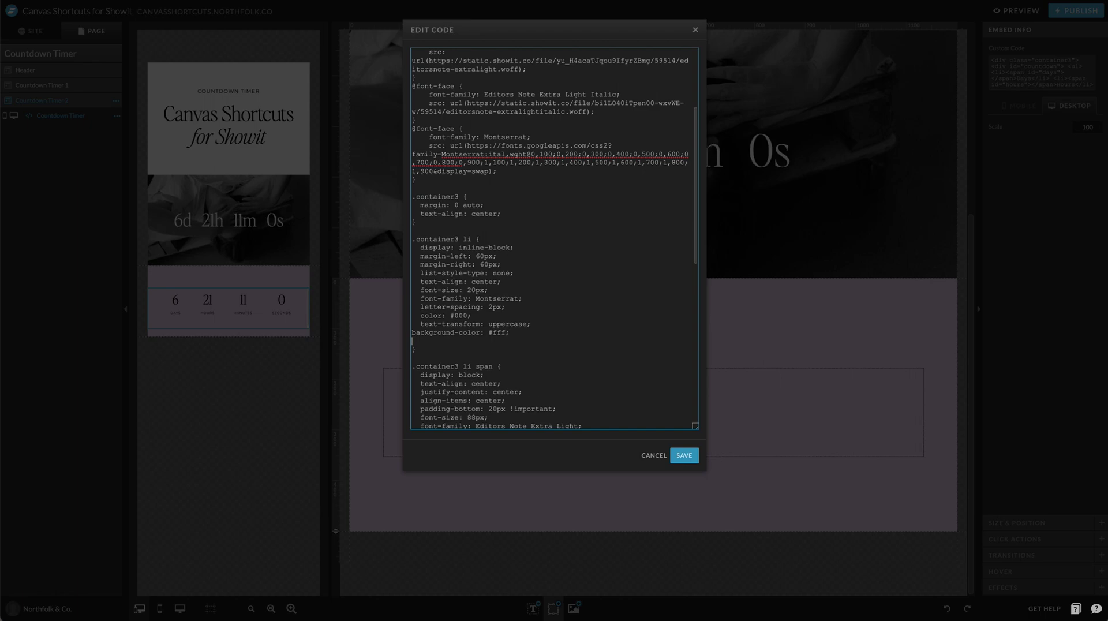
- Save the code, make the countdown embed box taller, and check the white timer cards
{"action": "left_click", "coordinate": [682, 456]}
{"action": "left_click", "coordinate": [662, 454]}
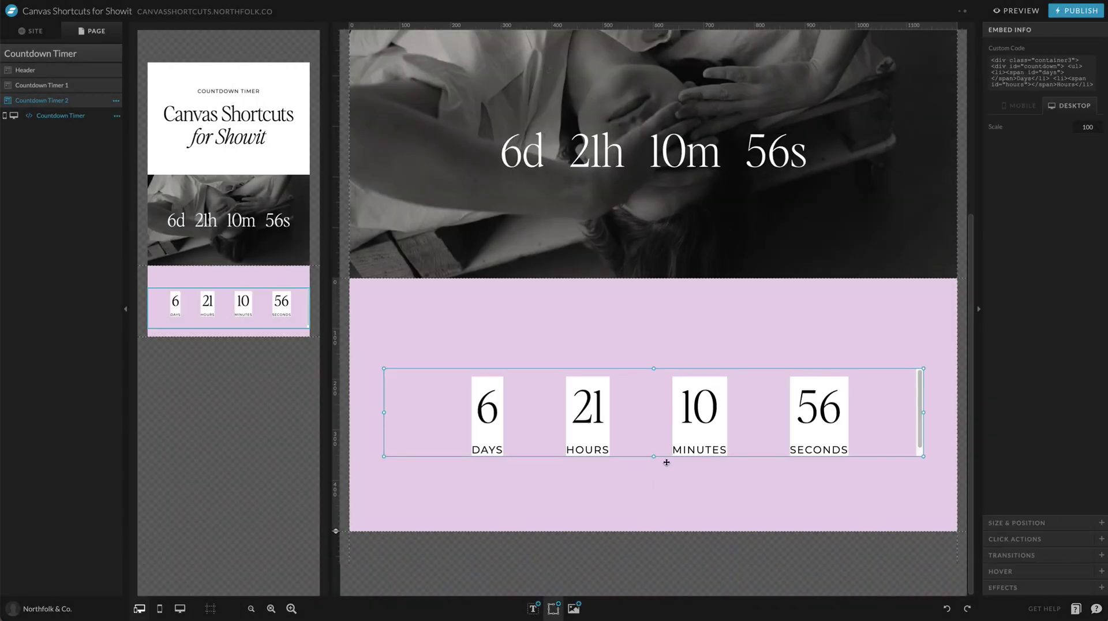
{"action": "left_click_drag", "start_coordinate": [654, 456], "coordinate": [651, 482]}
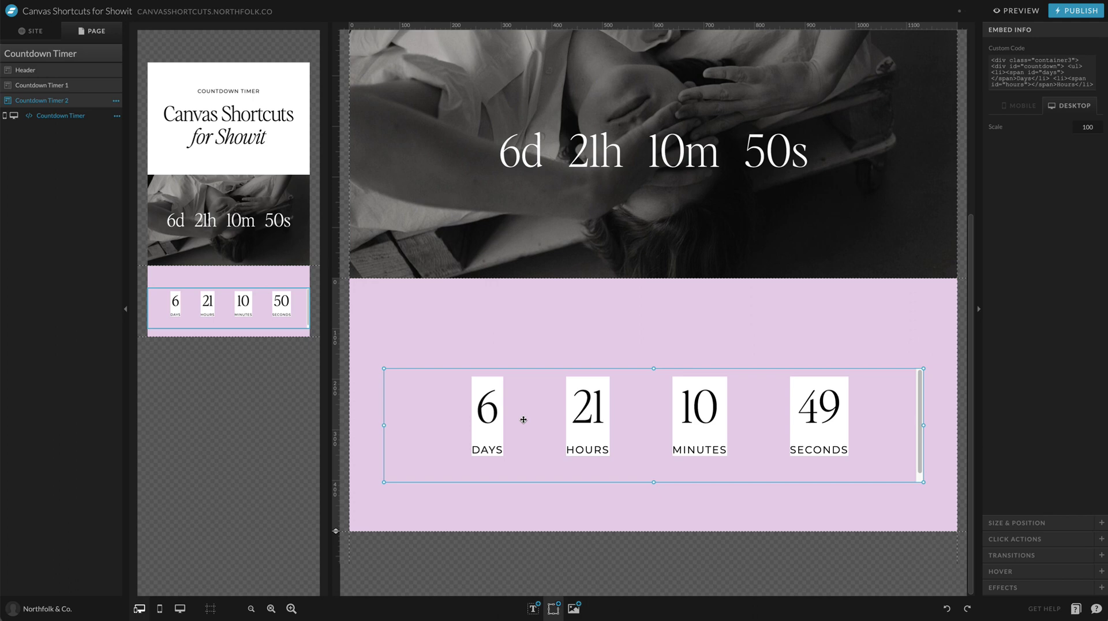
{"action": "left_click", "coordinate": [510, 487]}
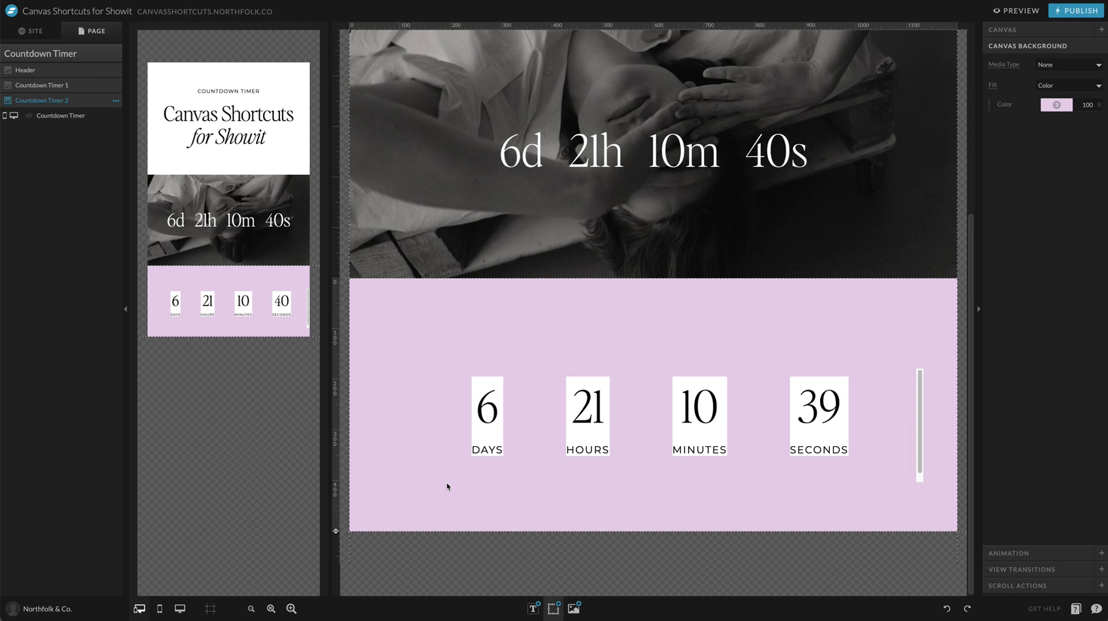
{"action": "left_click", "coordinate": [472, 463]}
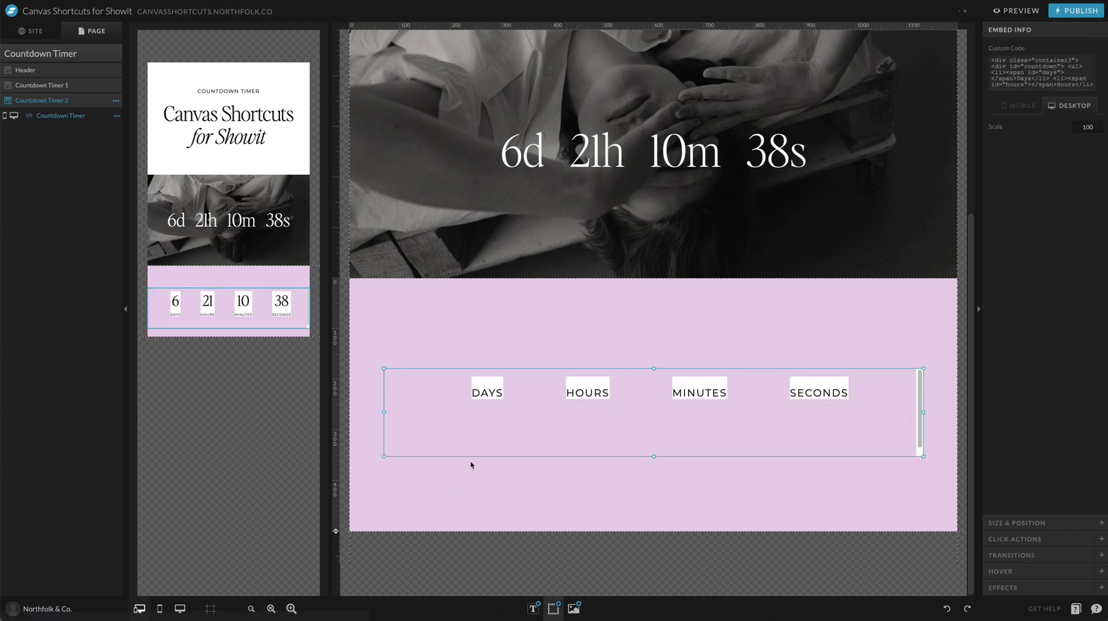
{"action": "left_click", "coordinate": [480, 478]}
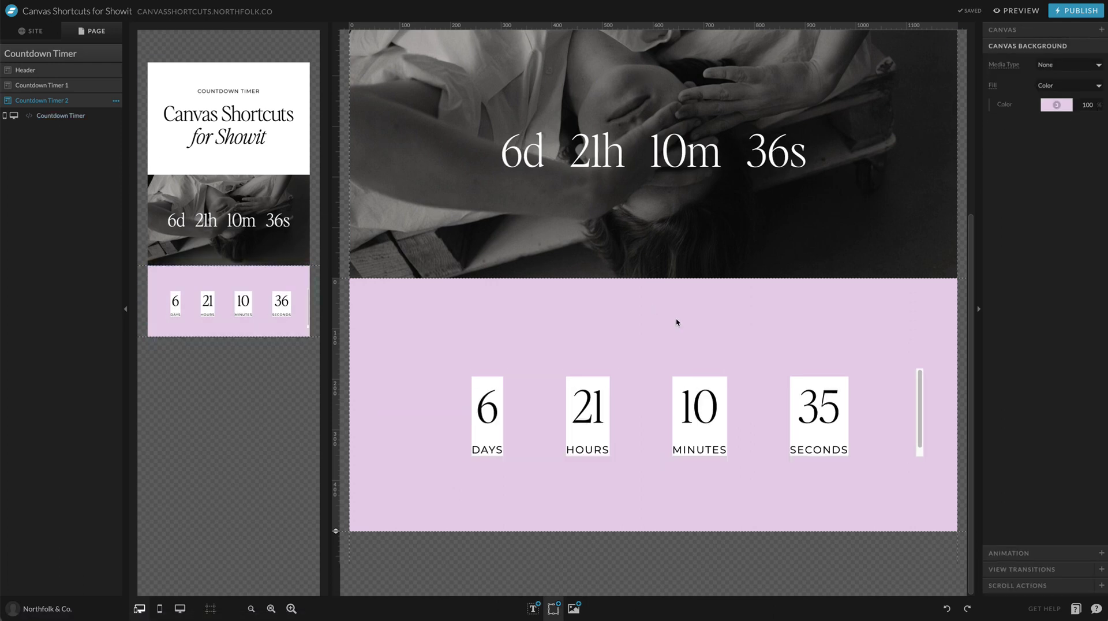
{"action": "scroll", "coordinate": [677, 322], "scroll_direction": "up", "scroll_amount": 1}
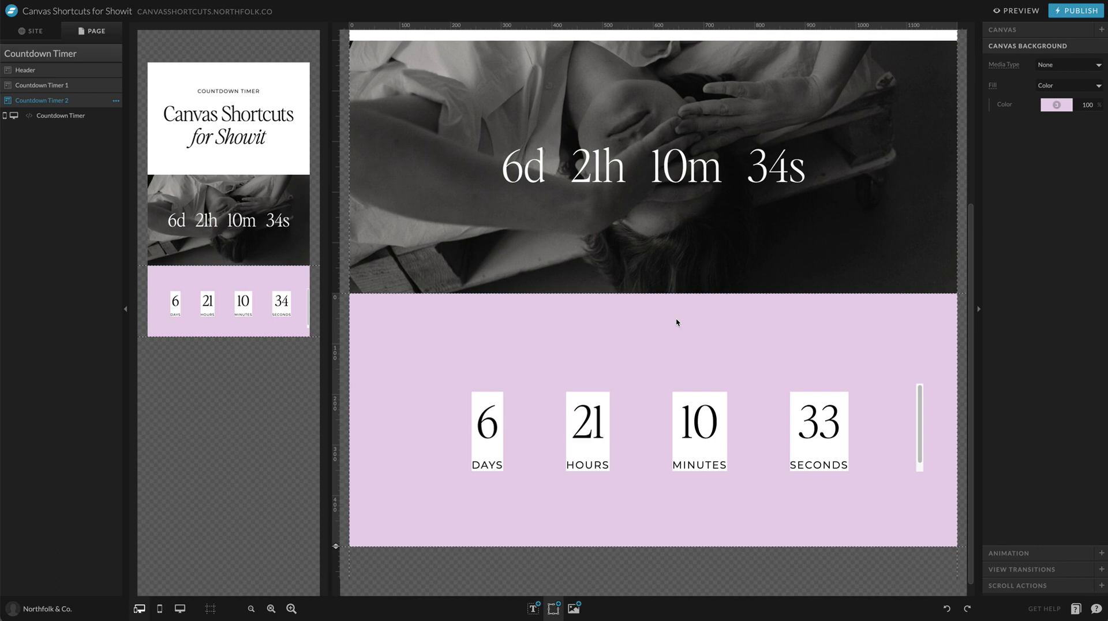